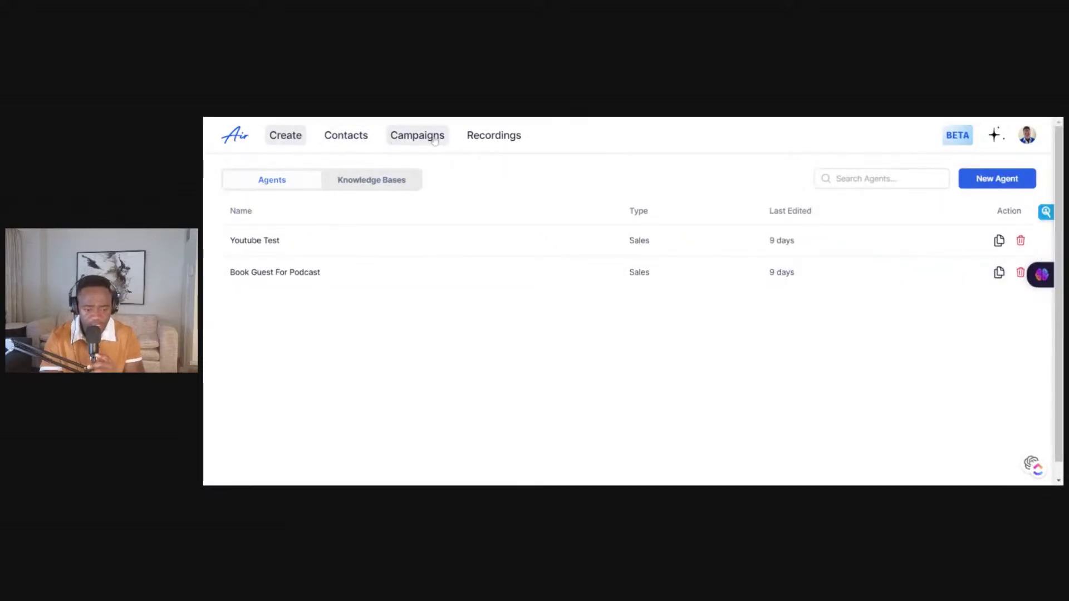
Review the contacts and the campaigns overview, and switch off the Test List campaign
left_click(367, 139)
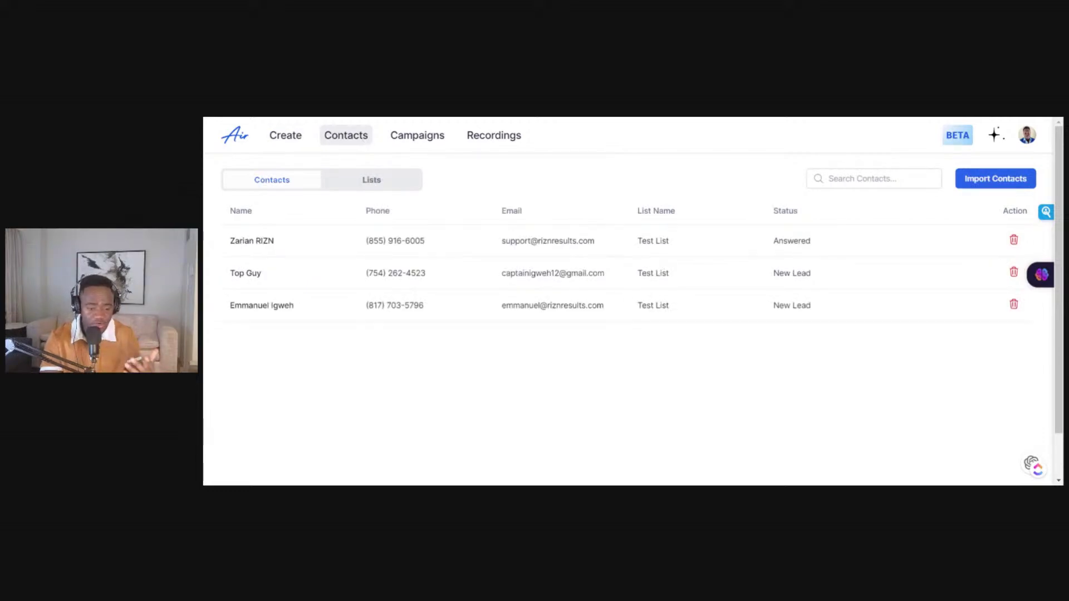
left_click(413, 139)
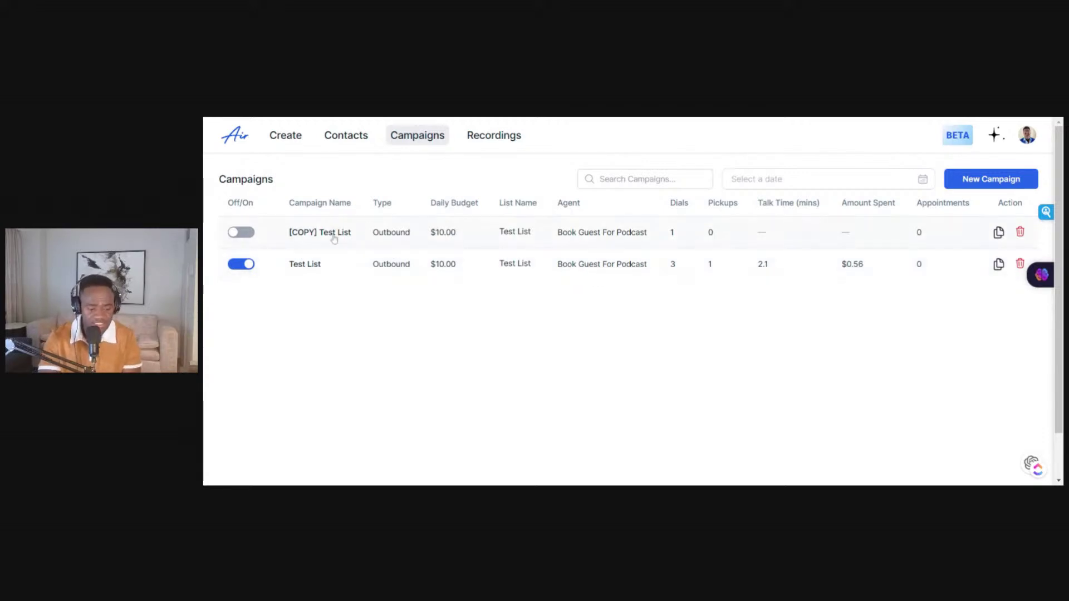
left_click(245, 265)
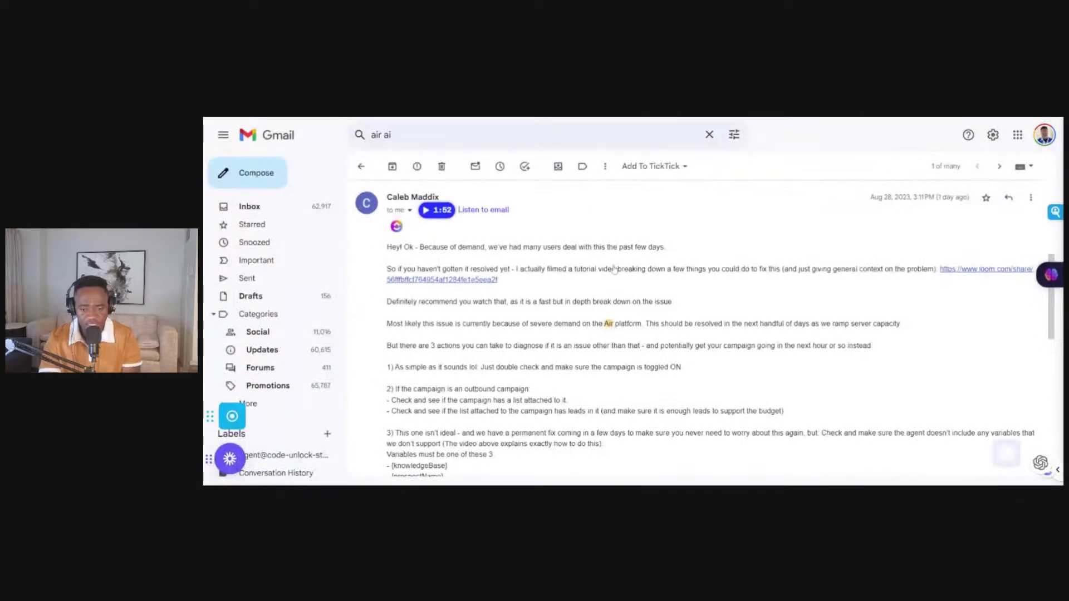
Switch to Gmail and read the Air AI support email's troubleshooting actions for campaigns that are not running
scroll(614, 270, "down", 2)
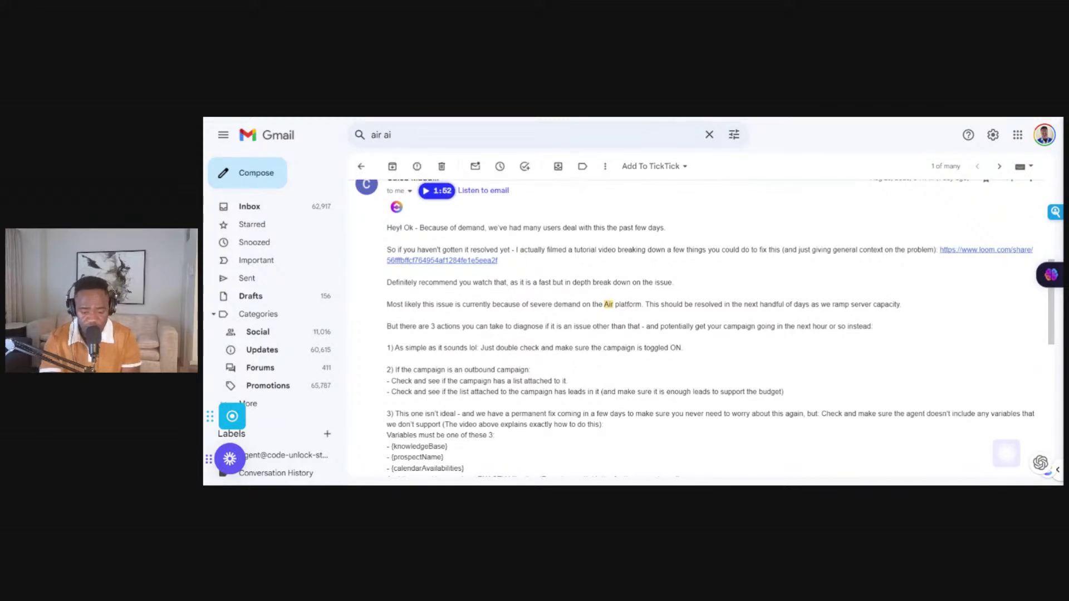
scroll(705, 328, "down", 1)
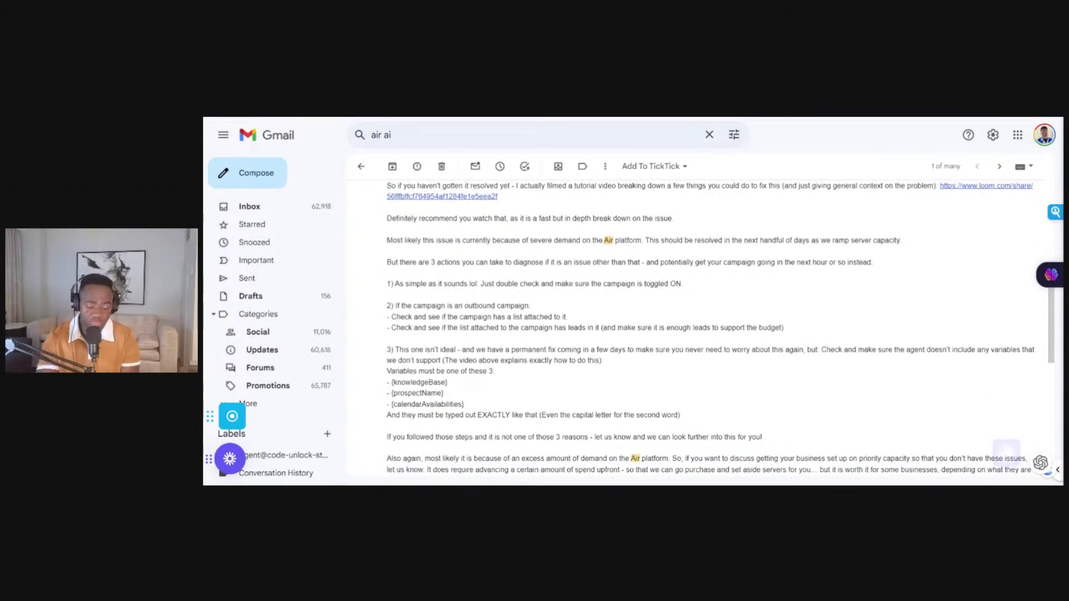
scroll(705, 329, "down", 1)
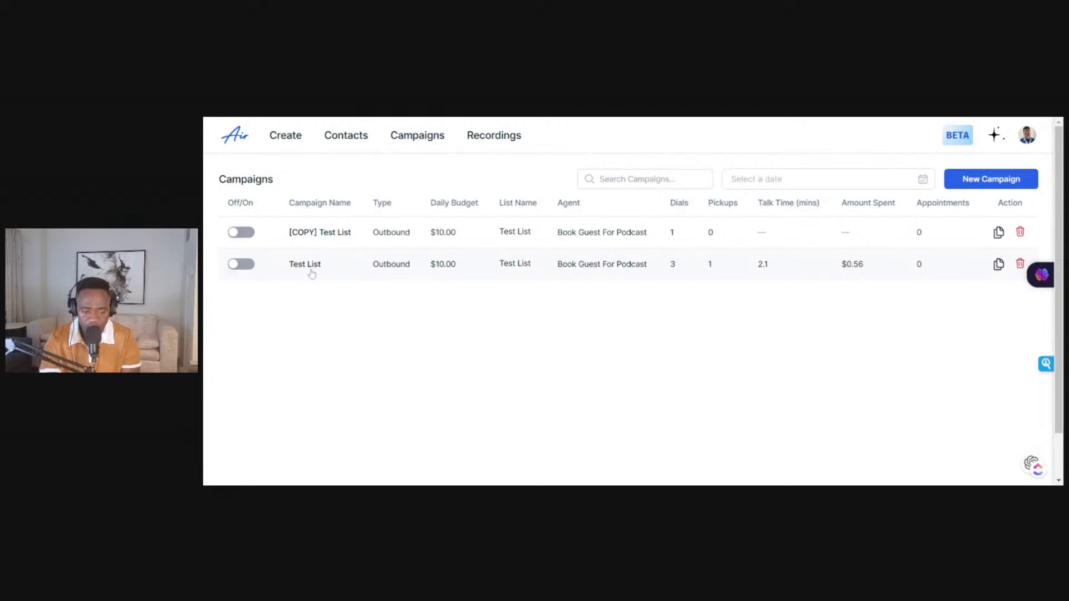
Inspect the Test List campaign's settings and available contact lists, closing them unchanged and returning to the campaigns overview
left_click(312, 274)
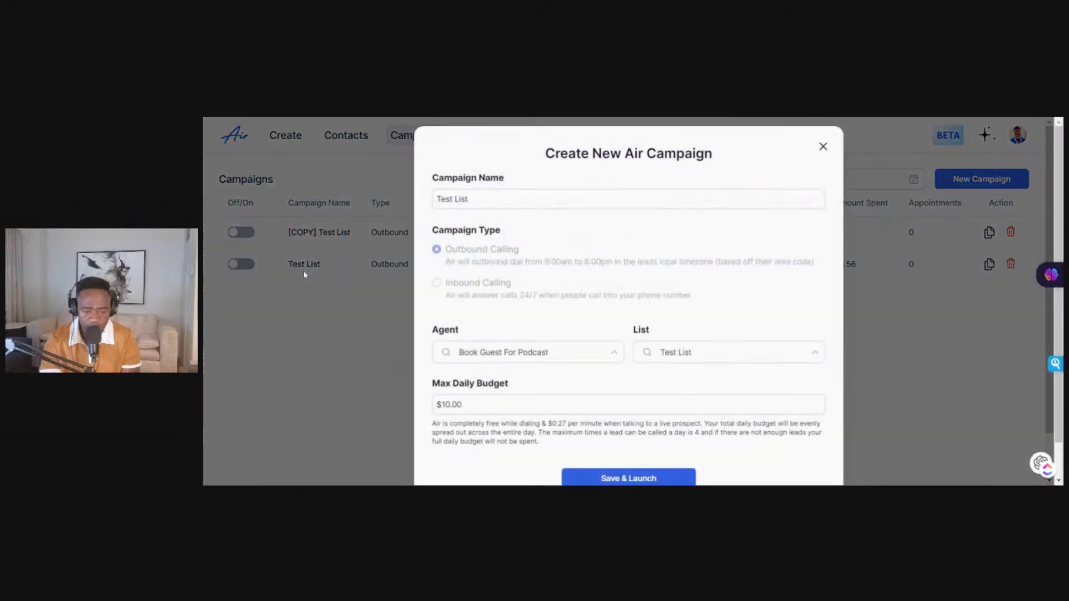
left_click(302, 271)
left_click(304, 275)
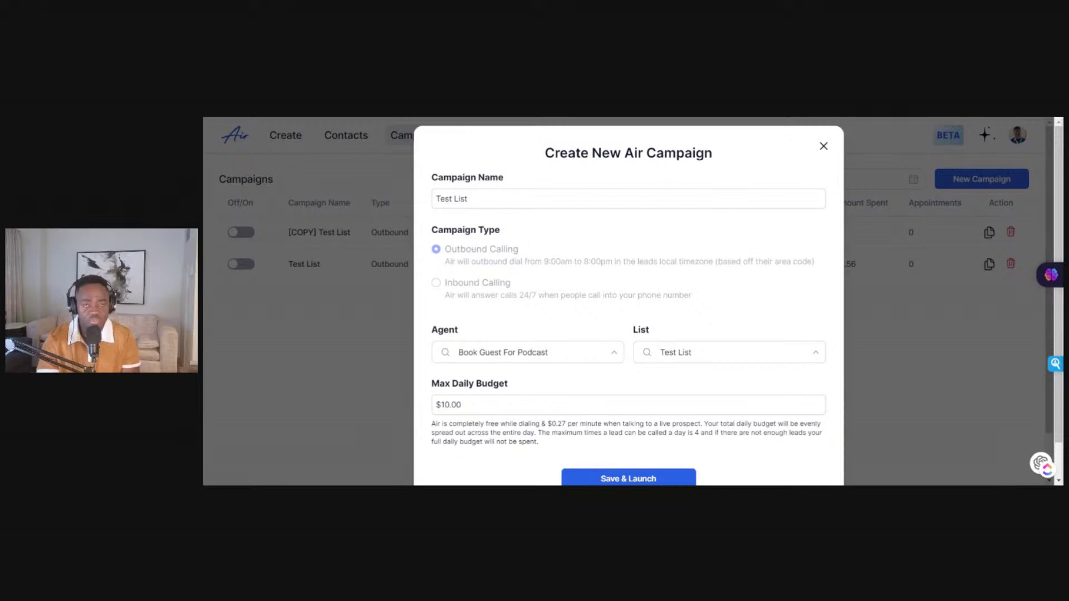
scroll(664, 253, "down", 1)
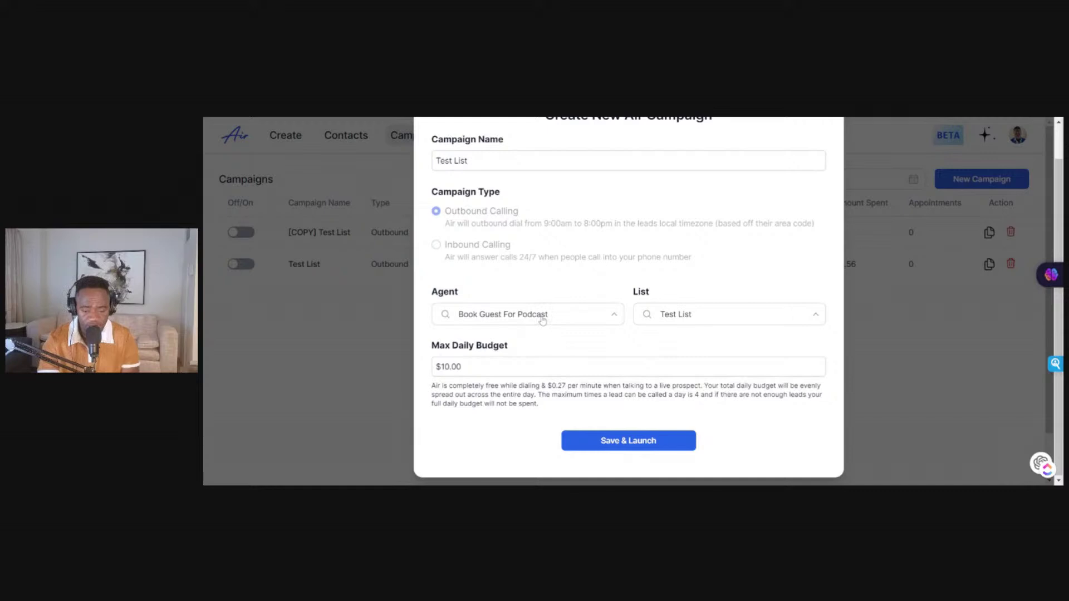
left_click(738, 321)
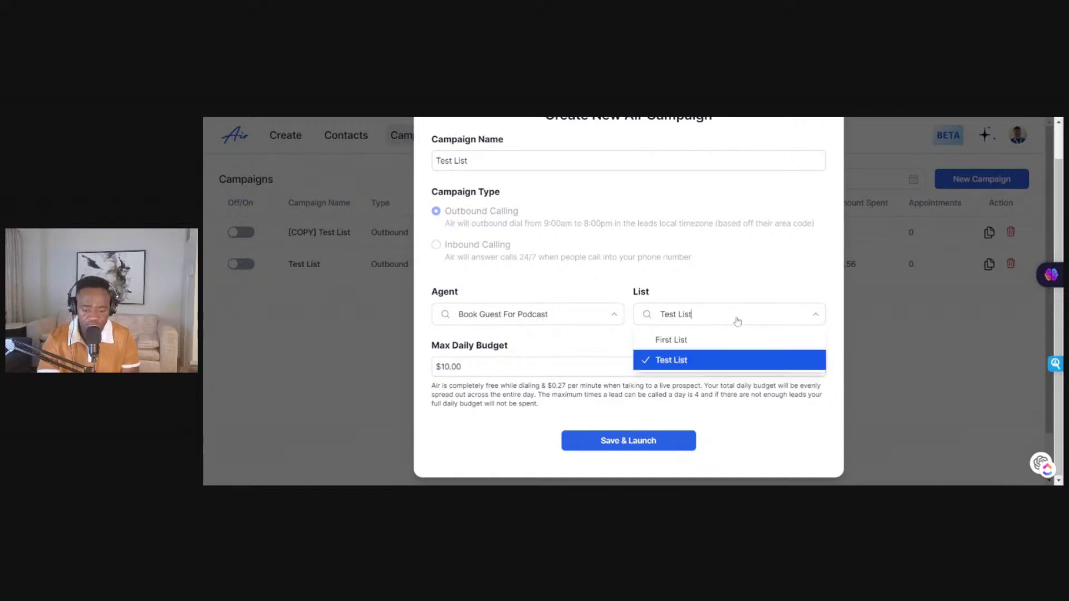
left_click(738, 321)
scroll(743, 184, "up", 1)
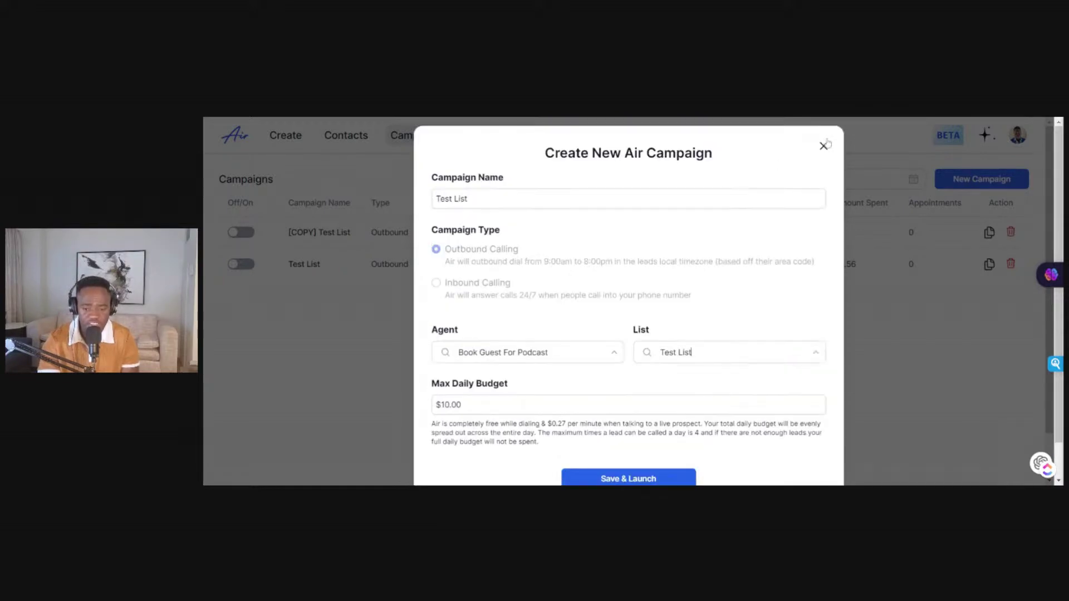
left_click(823, 146)
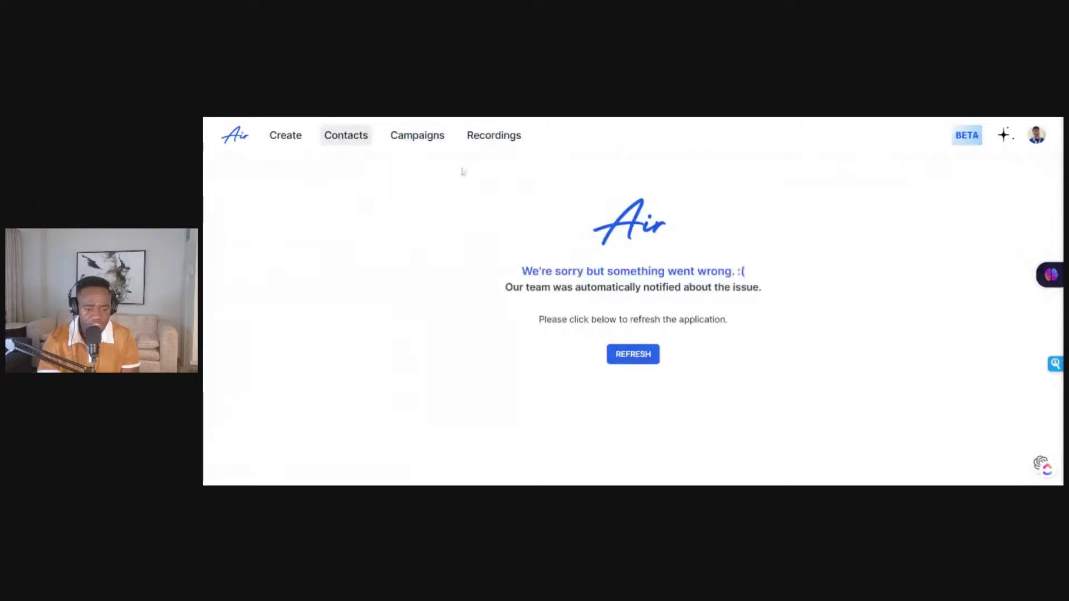
left_click(422, 146)
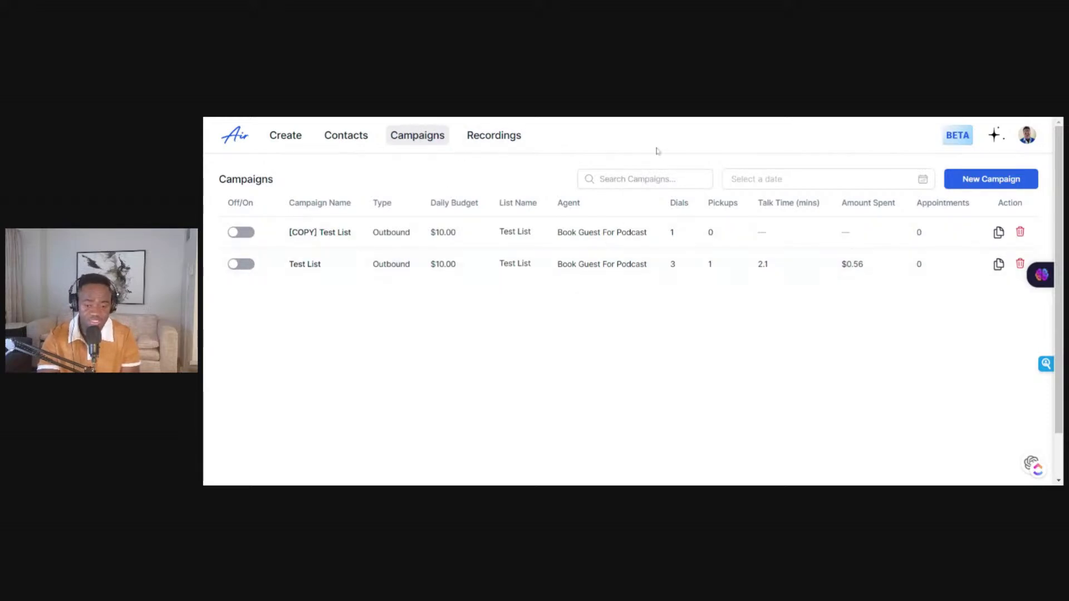
Return to the Air AI support email in Gmail and read the supported agent variables through to the signature
left_click(667, 114)
scroll(720, 326, "down", 1)
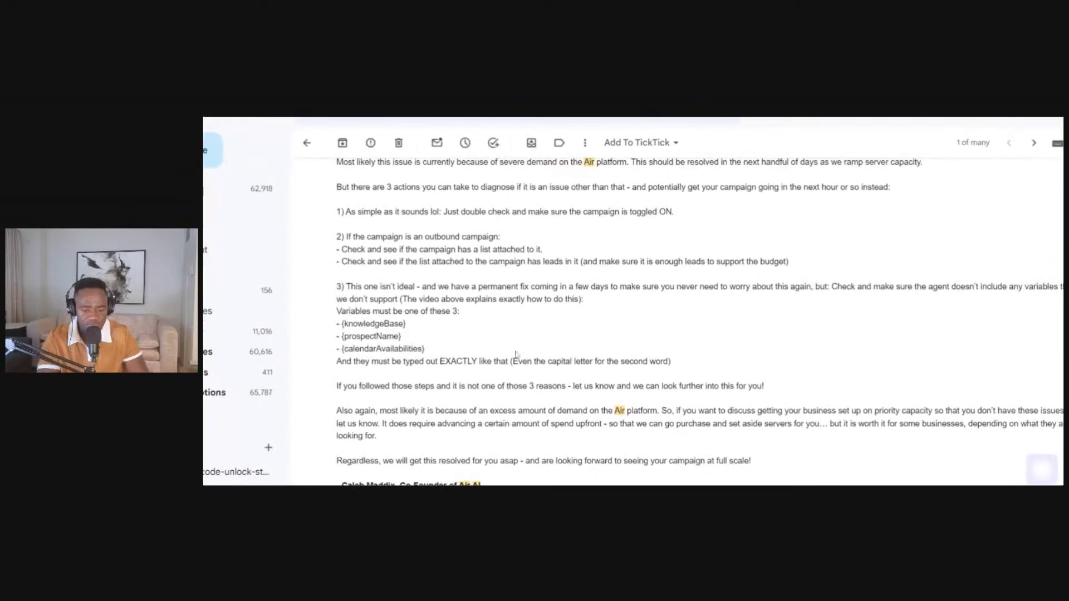
scroll(509, 380, "down", 1)
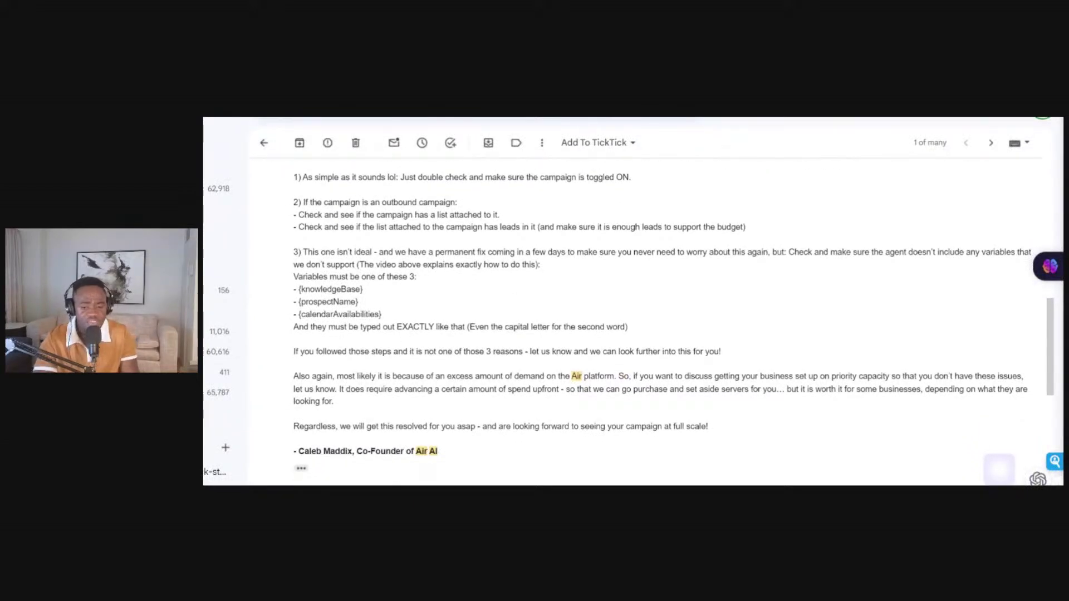
scroll(655, 320, "down", 1)
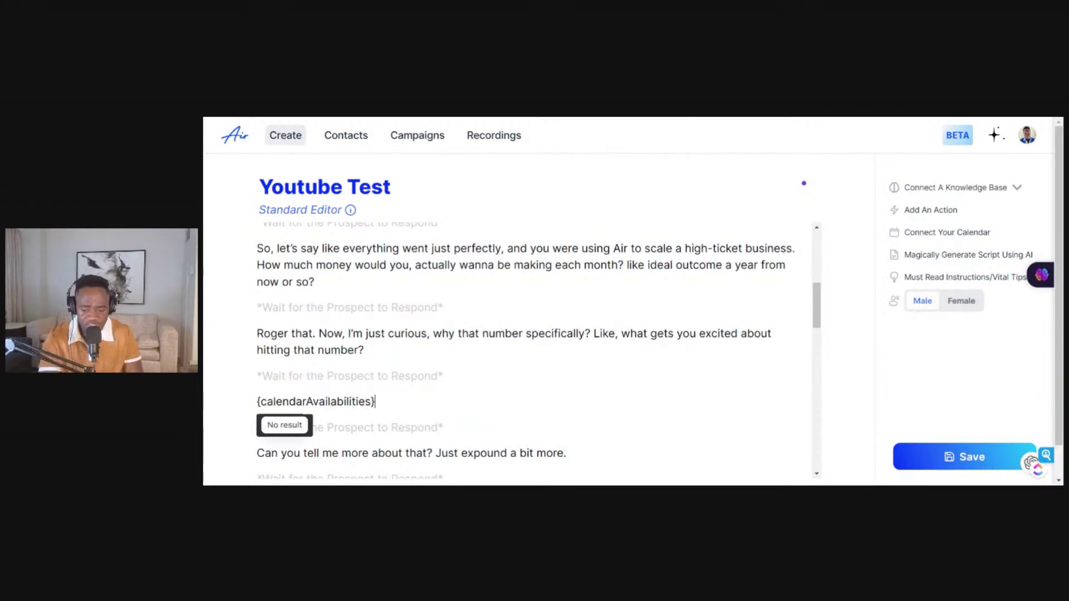
Save the Youtube Test agent script containing the {calendarAvailabilities} variable and go to the campaigns overview
scroll(534, 350, "up", 2)
left_click(926, 454)
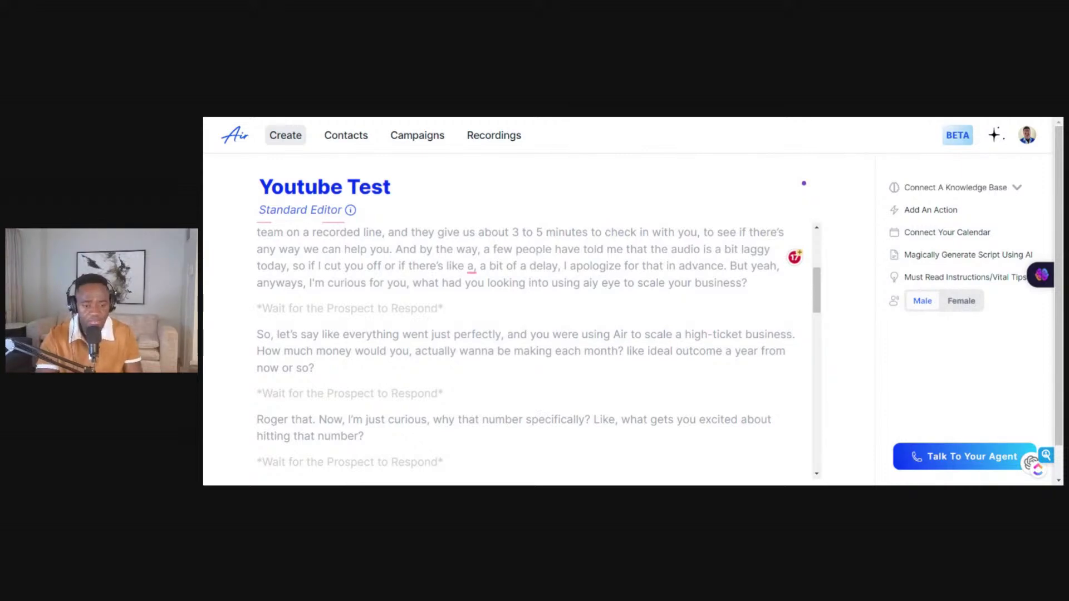
left_click(439, 139)
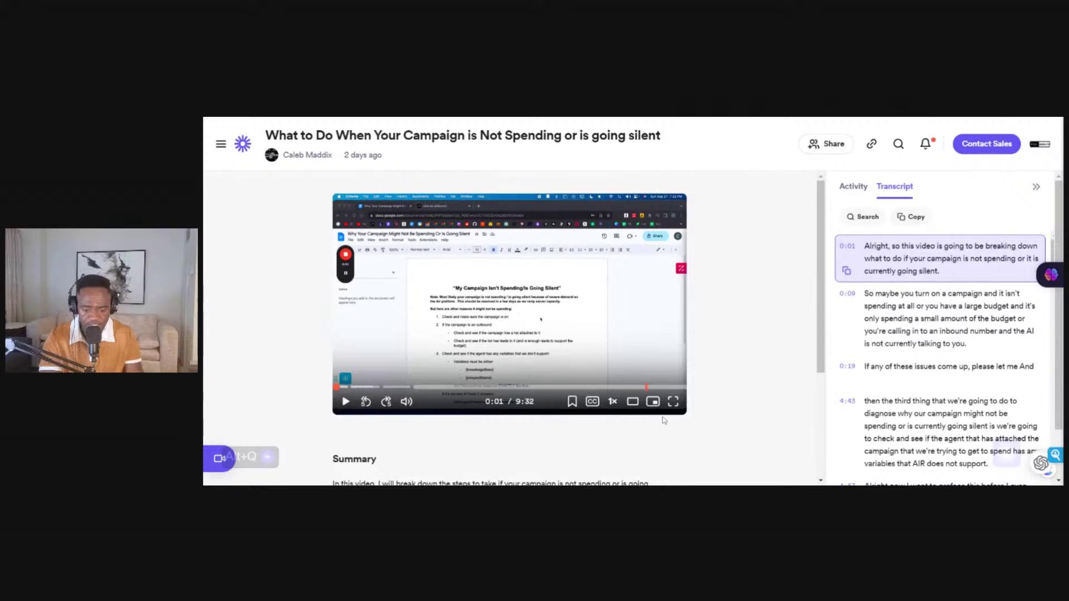
Play the Loom video "What to Do When Your Campaign is Not Spending or is going silent" in full screen
left_click(673, 403)
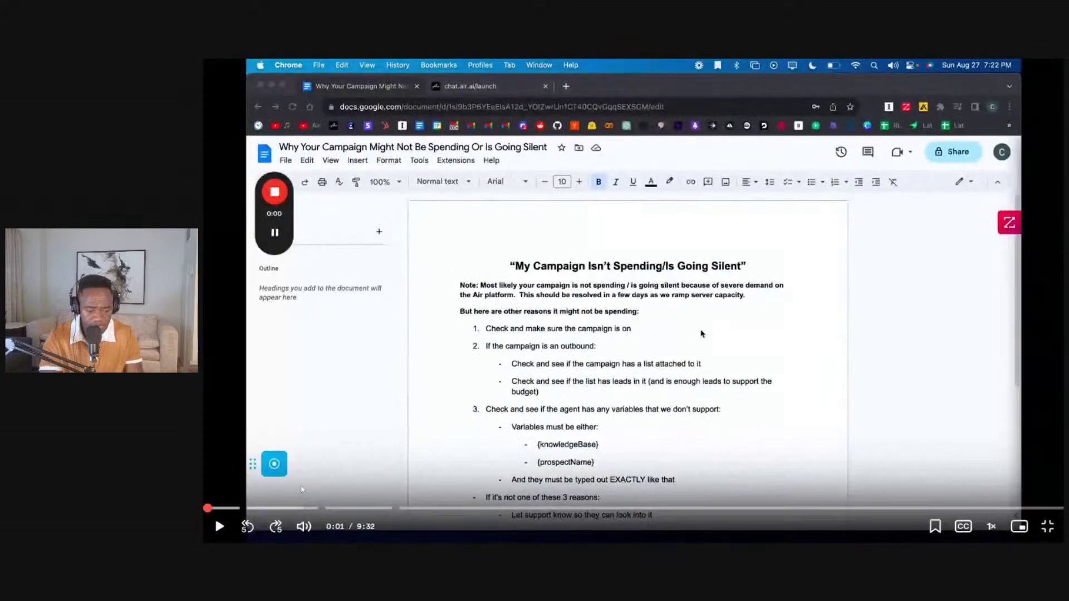
left_click(219, 527)
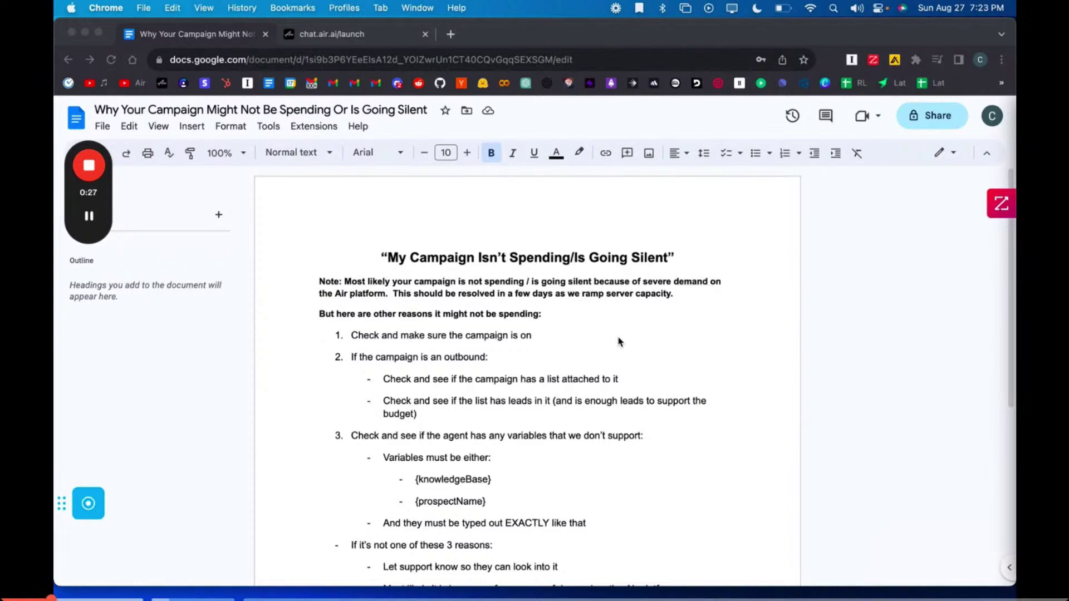
Highlight the server demand note, the other reasons line and the check that the campaign is on in the document
triple_click(639, 293)
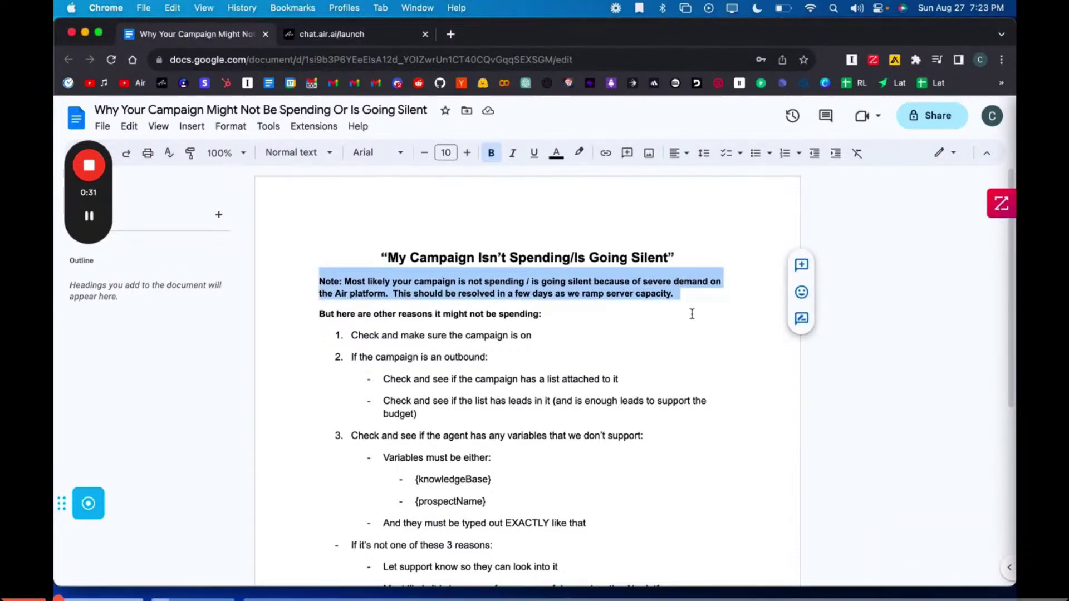
mouse_move(858, 197)
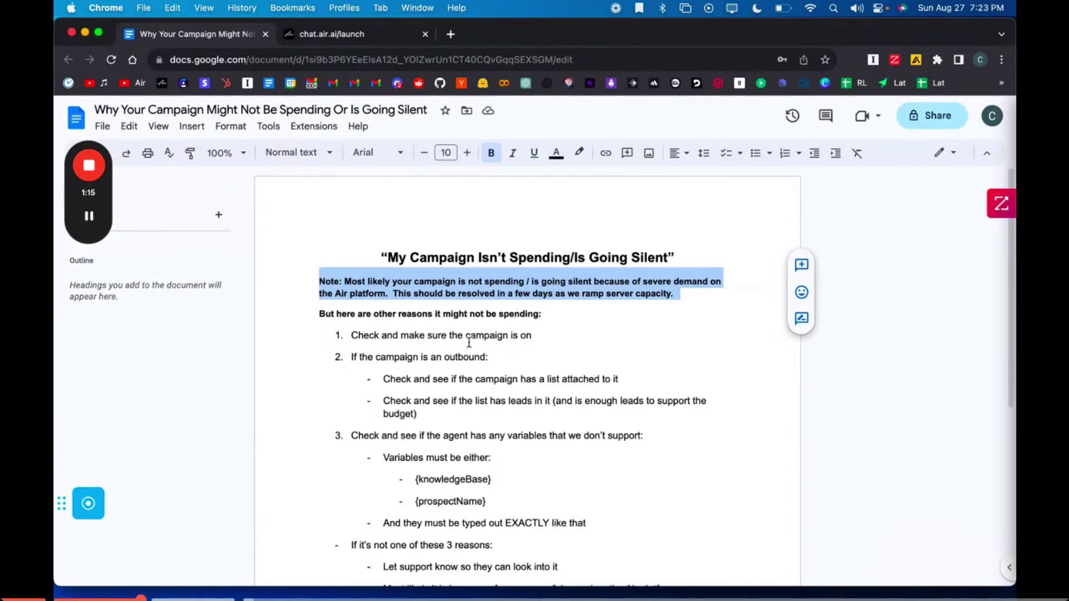
triple_click(438, 316)
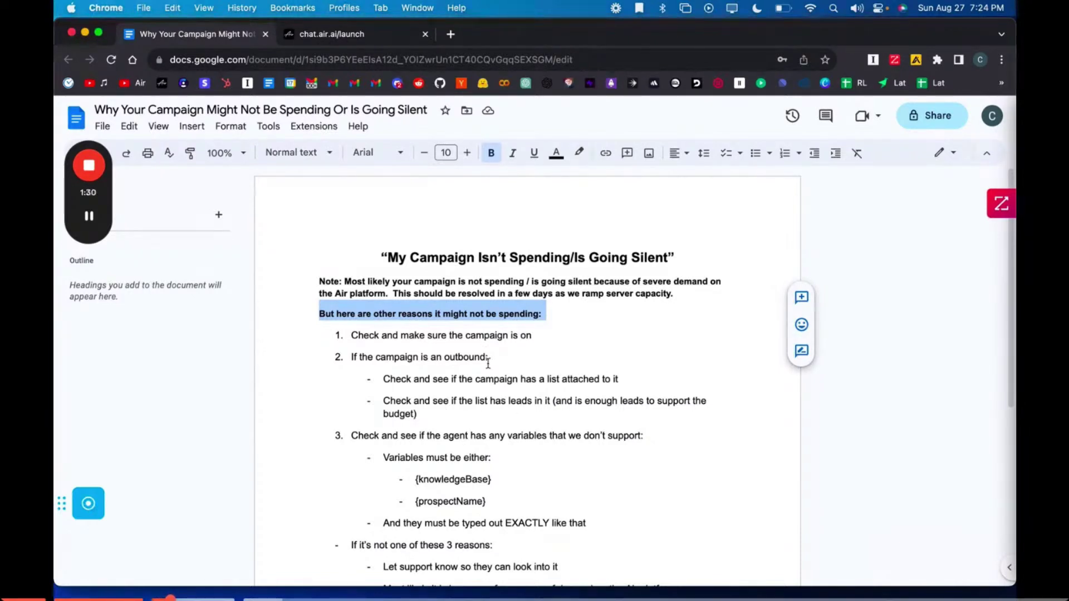
triple_click(448, 337)
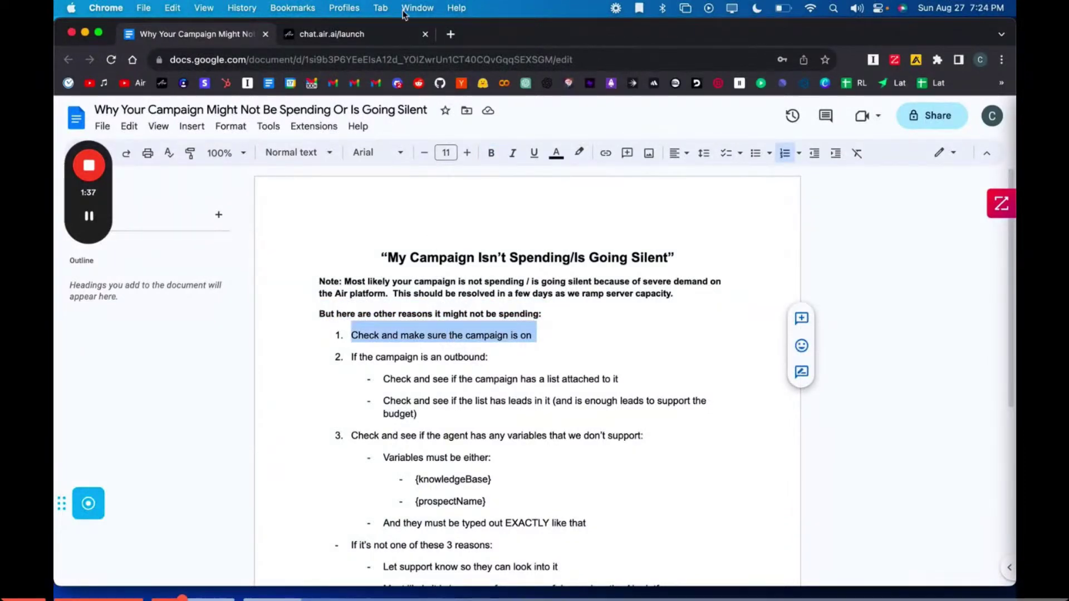
Load the chat.air.ai/launch page and check the on/off state of the campaigns
left_click(368, 36)
left_click(384, 61)
key("Return")
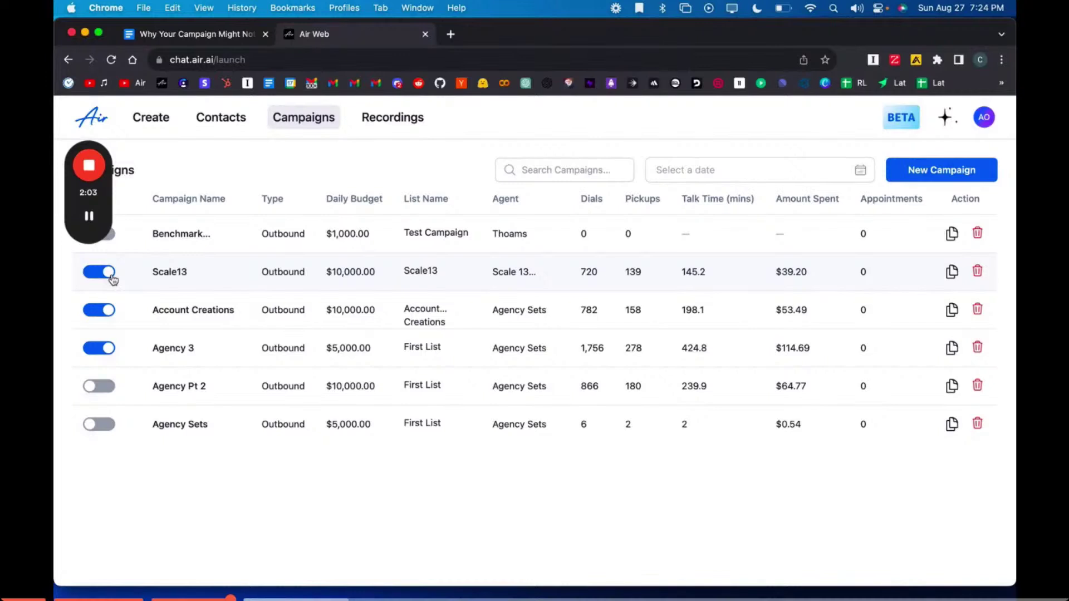
Return to the troubleshooting document and highlight the line "If the campaign is an outbound:"
left_click(217, 36)
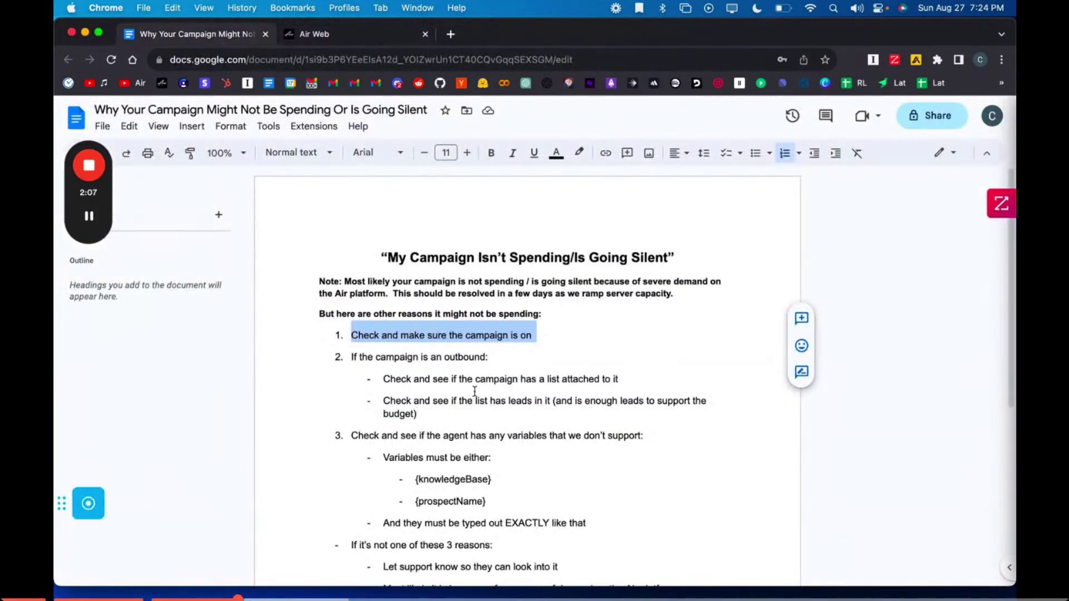
triple_click(469, 357)
left_click(459, 359)
triple_click(460, 359)
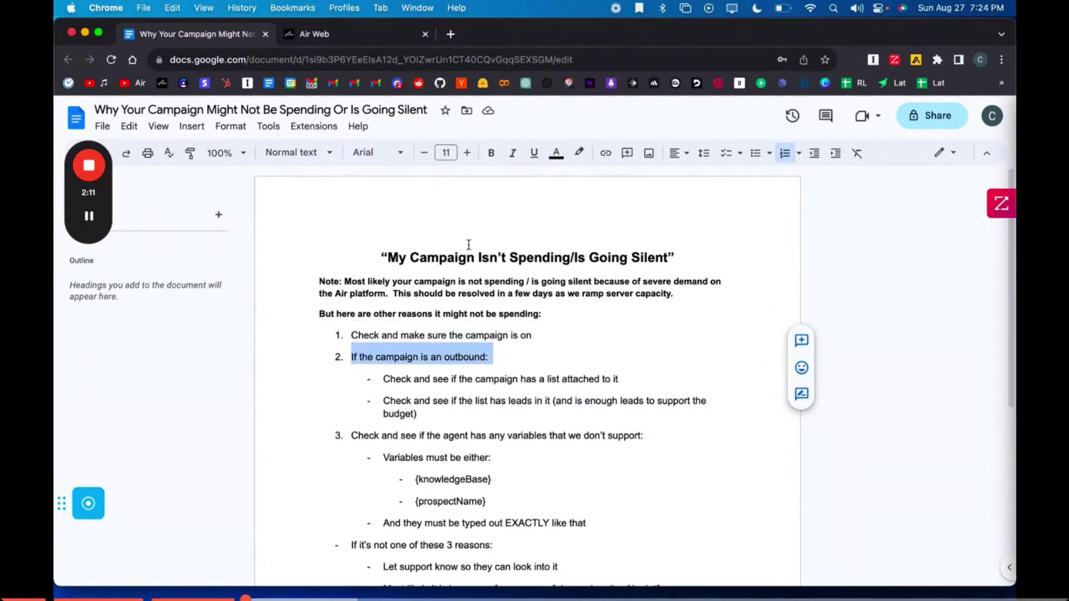
Open the contact lists in Air and check how many contacts each list contains
left_click(386, 34)
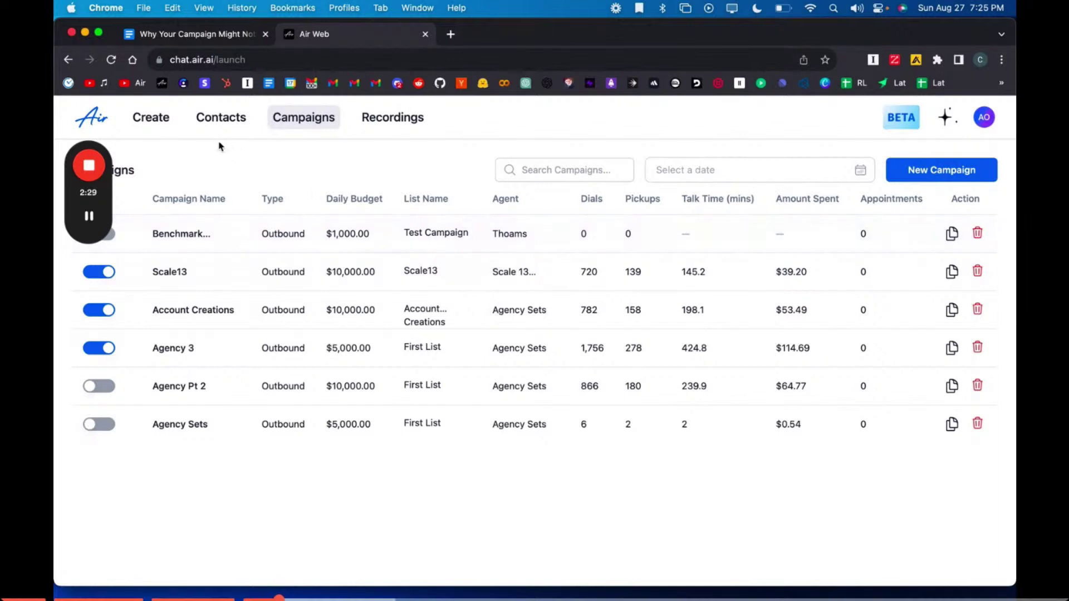
left_click(216, 121)
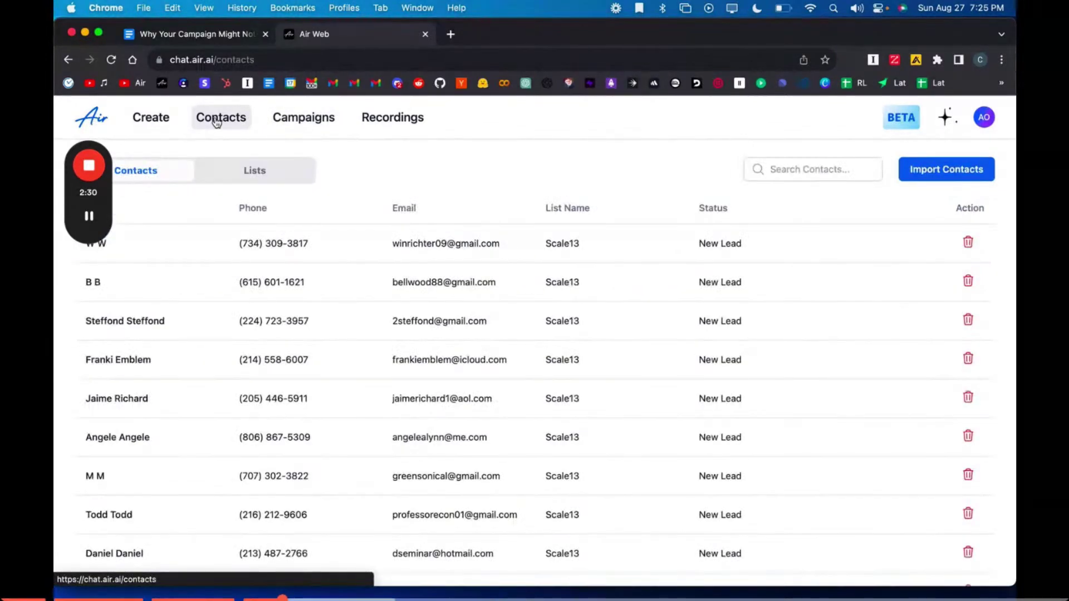
left_click(265, 172)
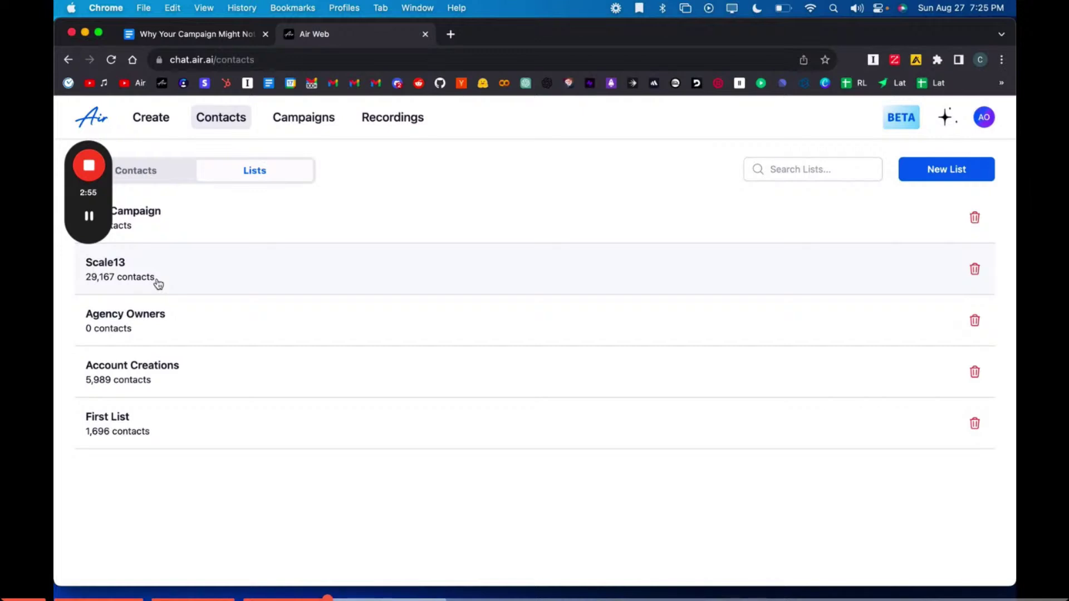
Return to the troubleshooting document and highlight the checks for an attached list and enough leads to support the budget
left_click(221, 37)
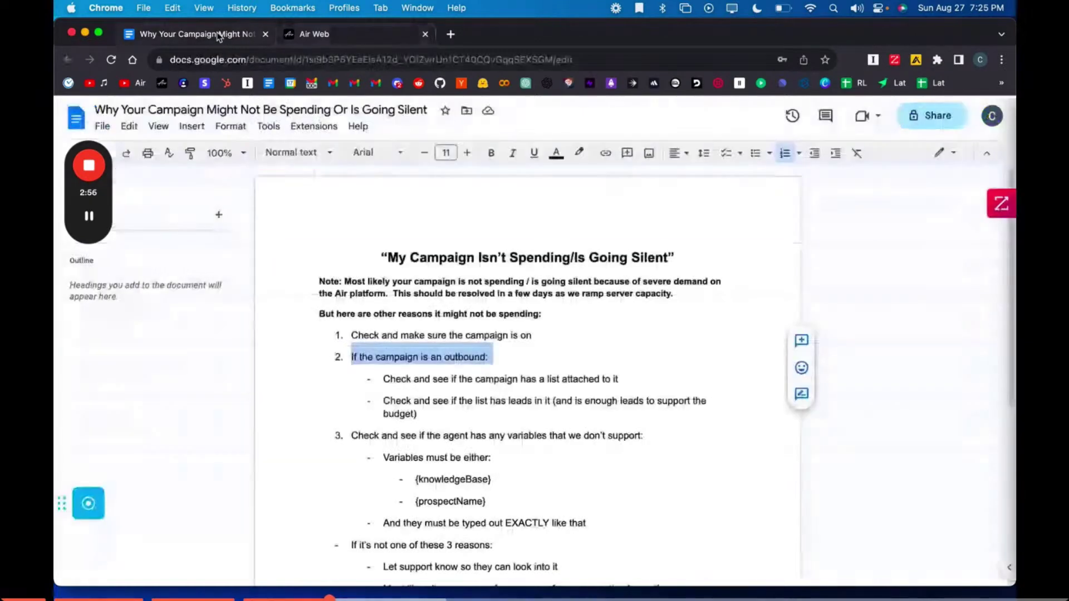
triple_click(468, 378)
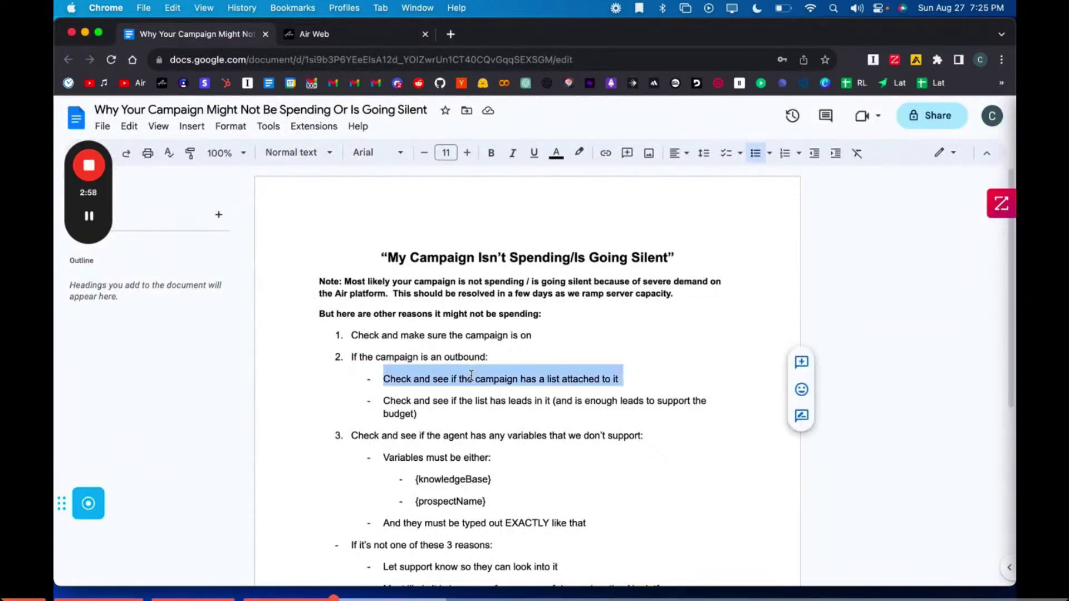
triple_click(465, 401)
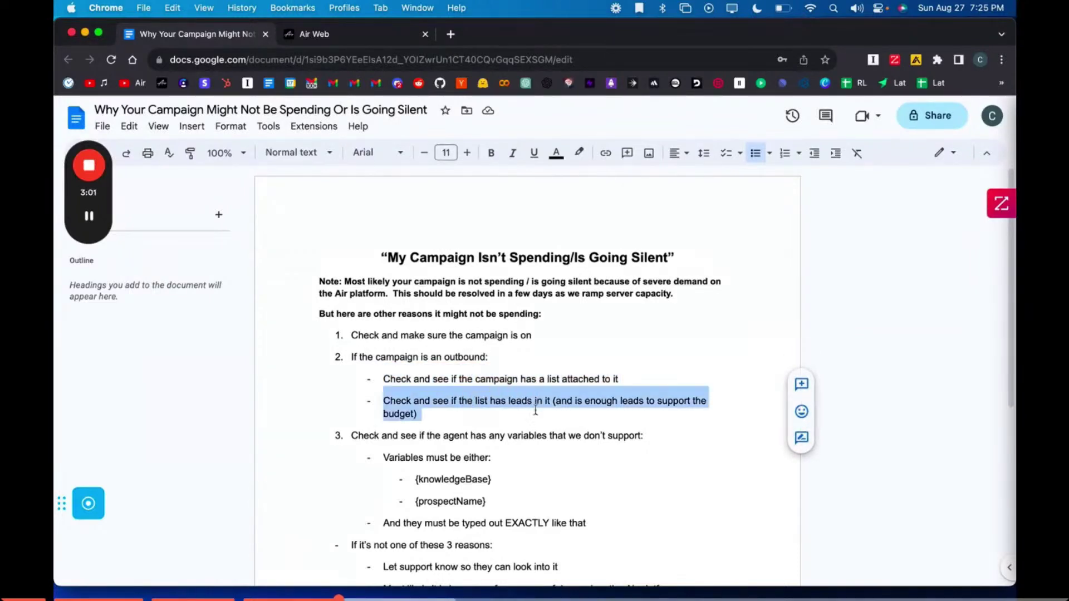
left_click_drag(553, 401, 565, 414)
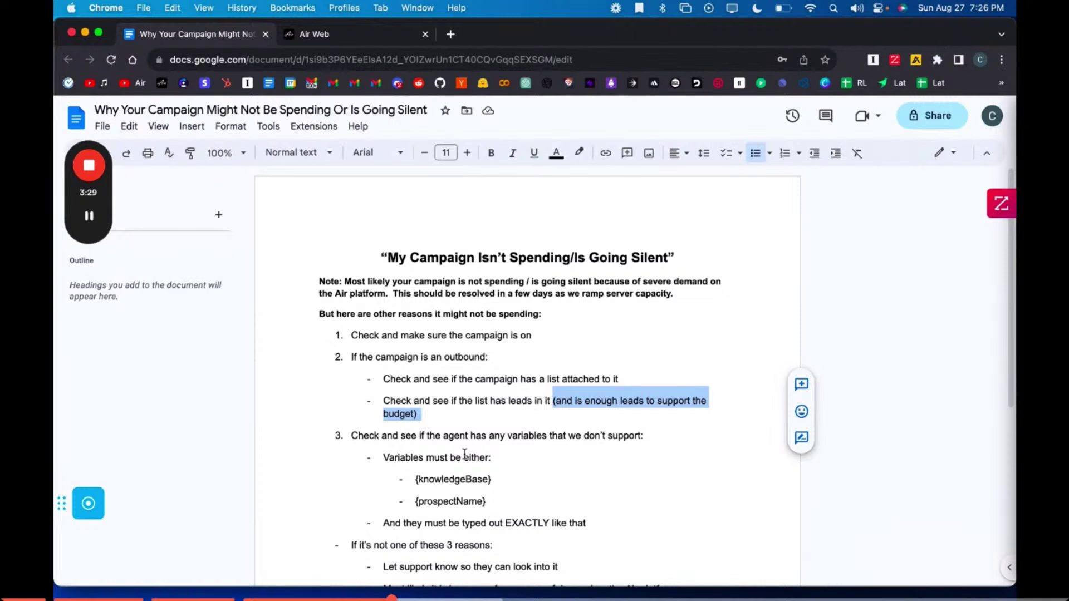
scroll(590, 410, "down", 1)
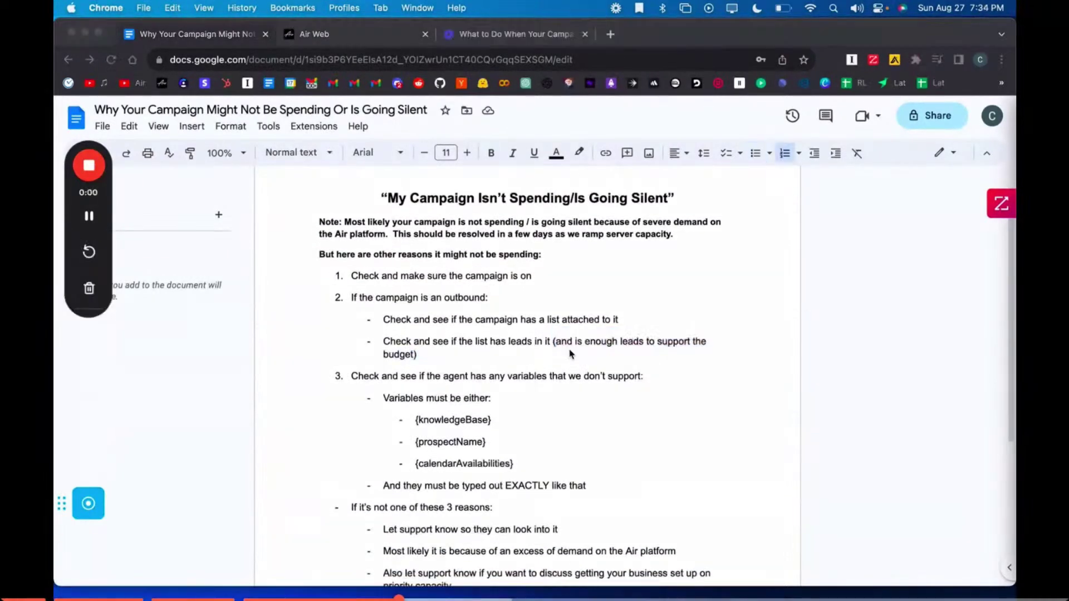
Highlight the section of the troubleshooting document about checking the agent for unsupported variables, down to "And they must be typed out EXACTLY like that"
triple_click(539, 376)
scroll(605, 376, "down", 1)
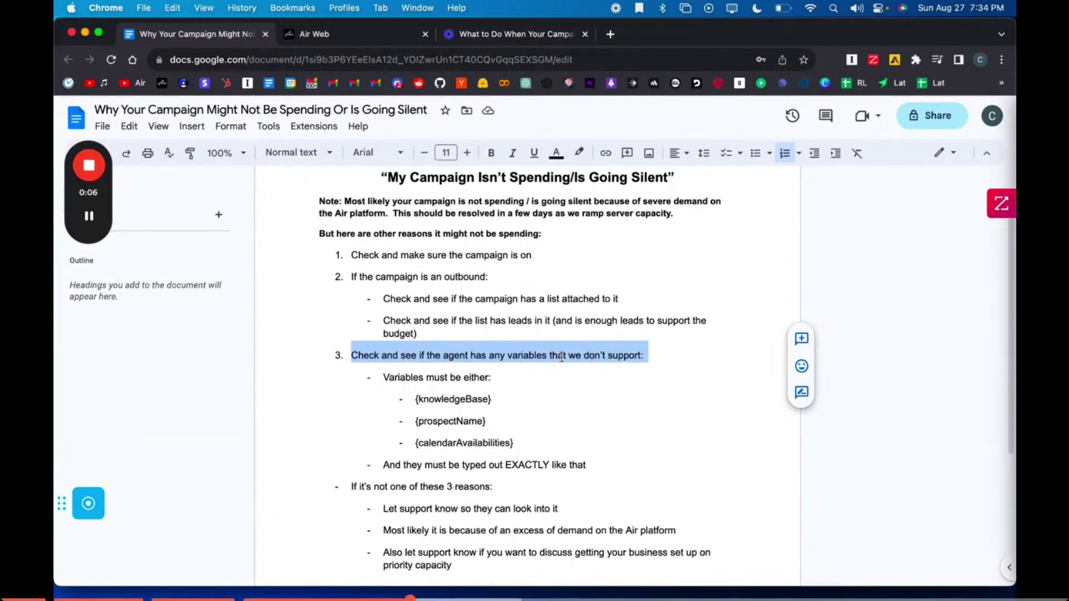
scroll(401, 344, "down", 1)
triple_click(400, 344)
left_click(438, 345)
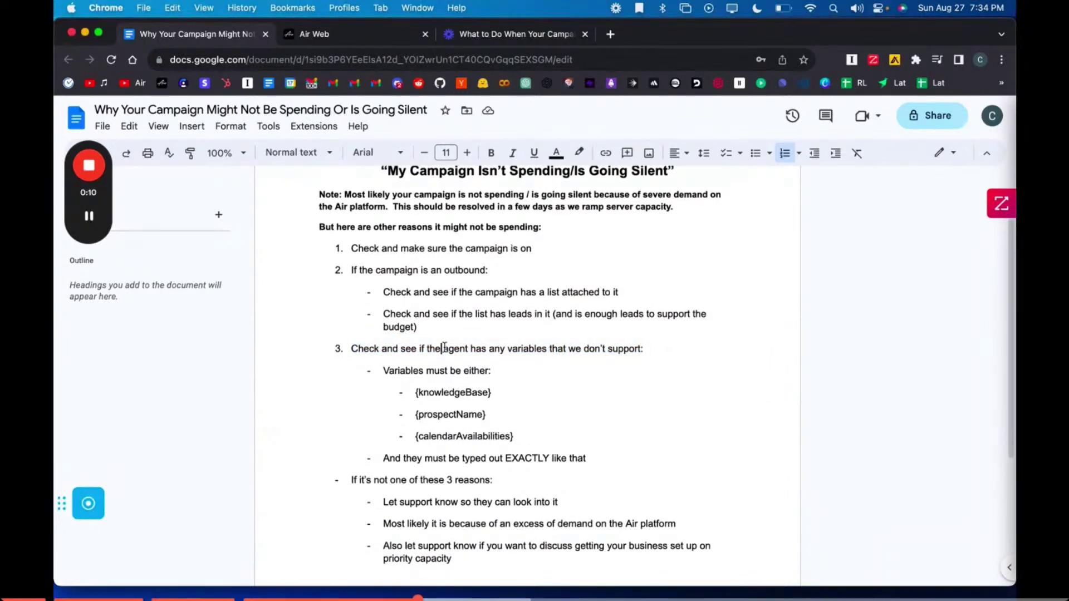
triple_click(501, 348)
triple_click(599, 348)
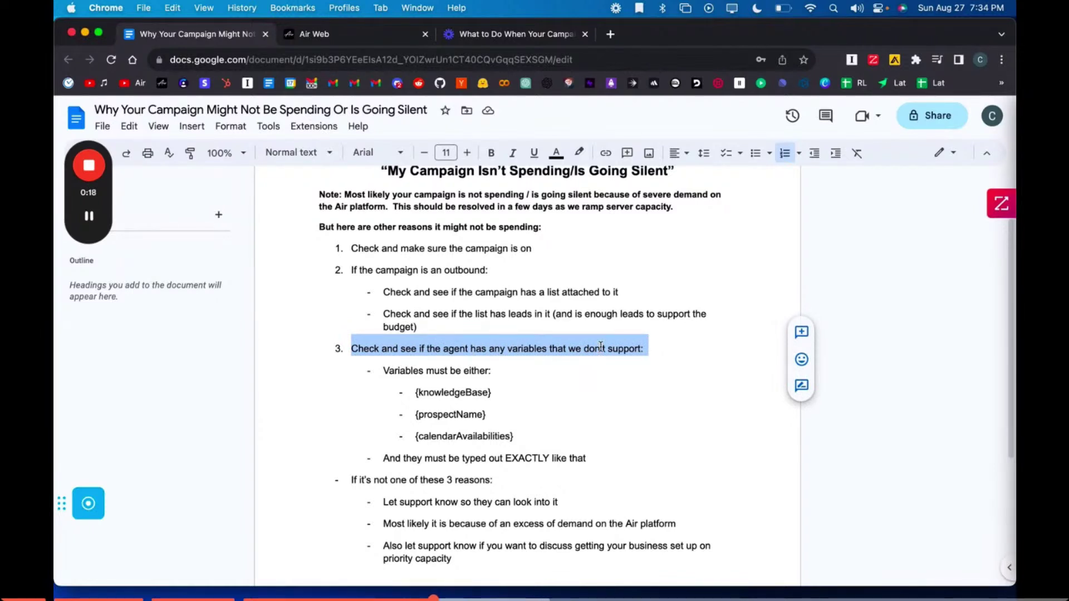
left_click(454, 349)
left_click_drag(350, 348, 602, 469)
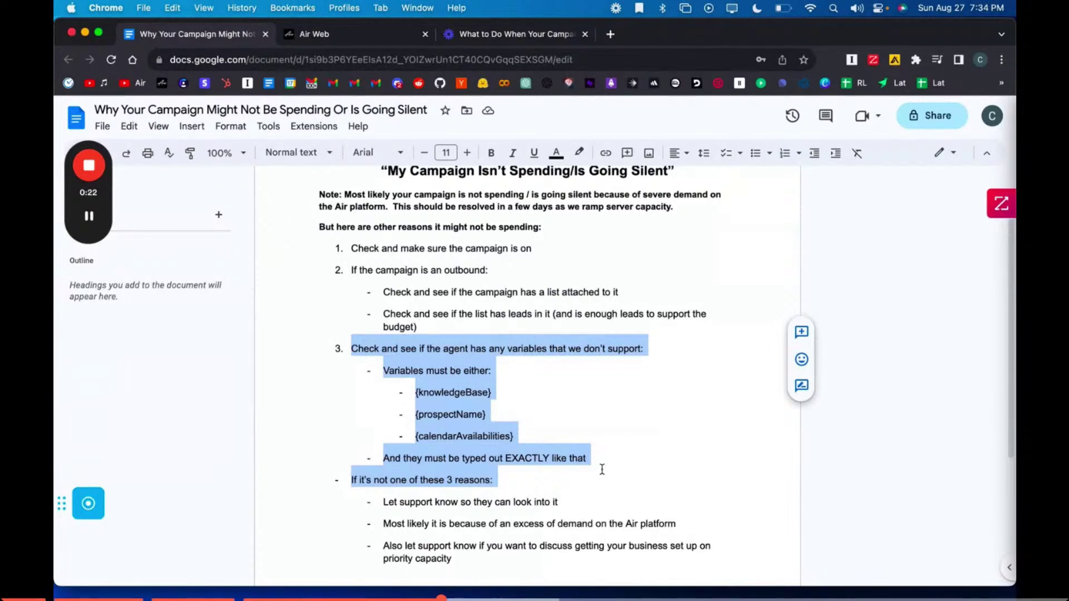
left_click_drag(602, 469, 589, 460)
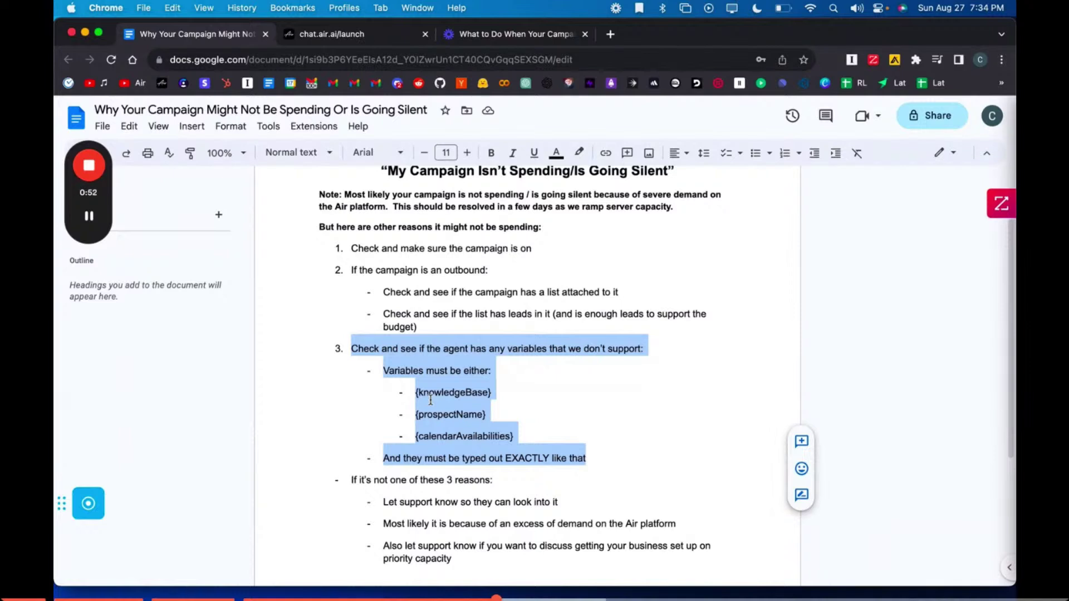
Highlight the supported variables {knowledgeBase}, {prospectName} and {calendarAvailabilities} one by one and as a group
left_click(443, 394)
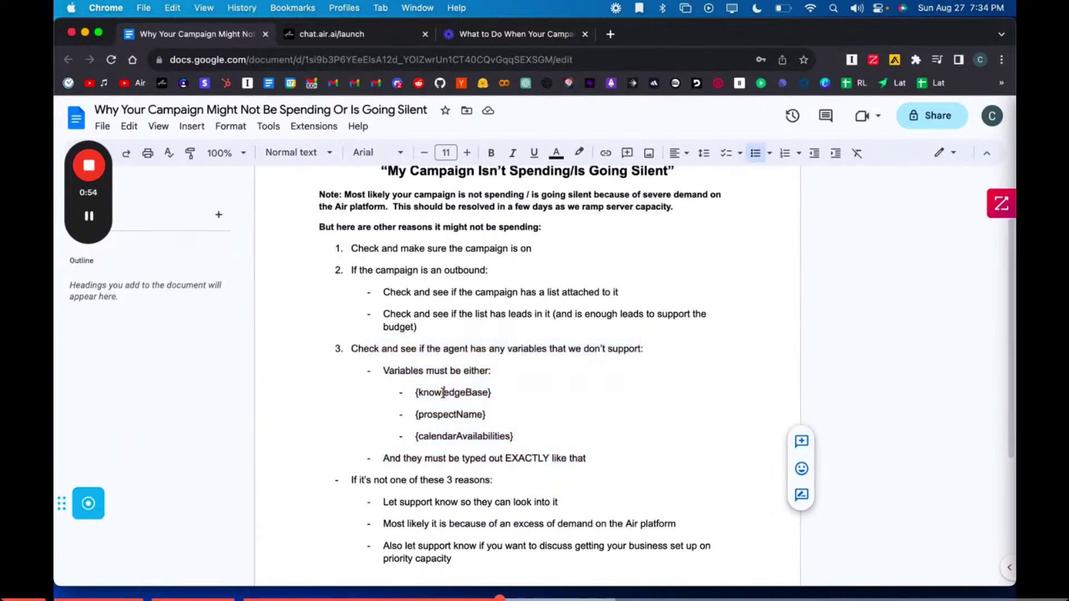
left_click_drag(415, 393, 548, 456)
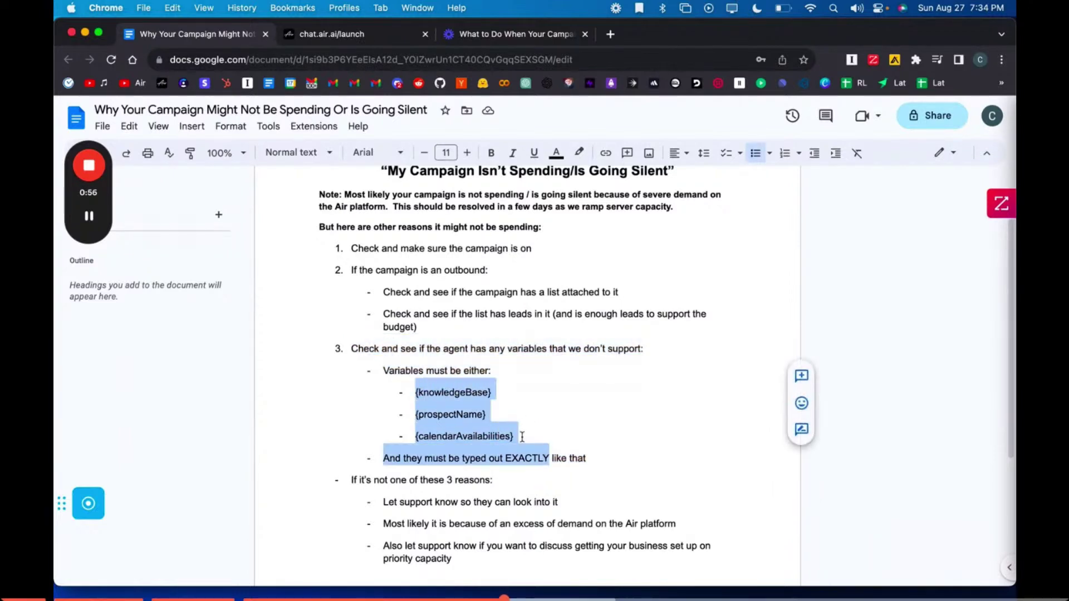
left_click(448, 393)
double_click(448, 394)
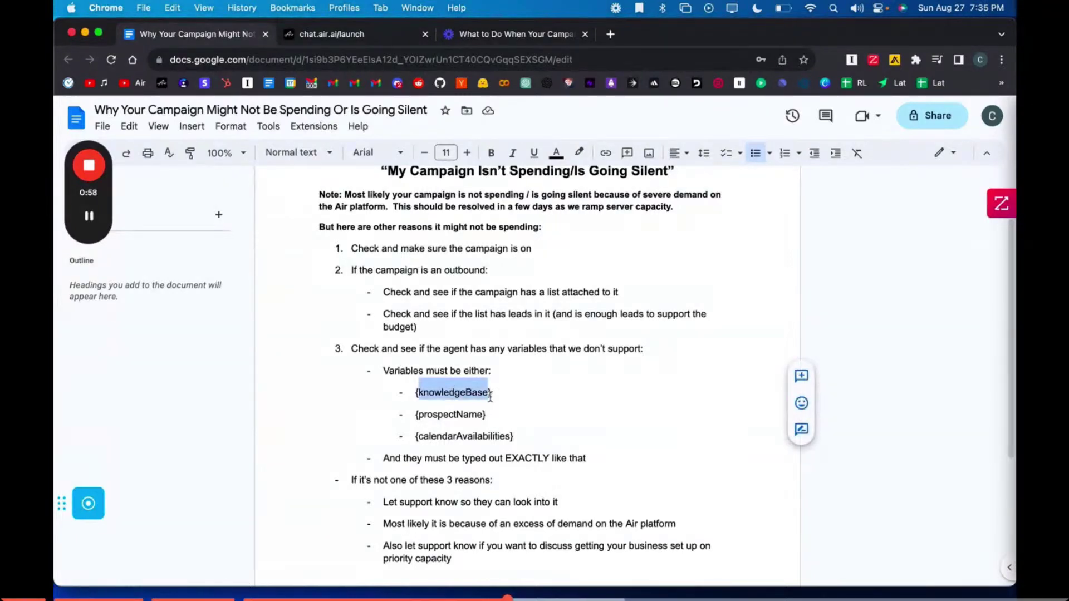
left_click(420, 393)
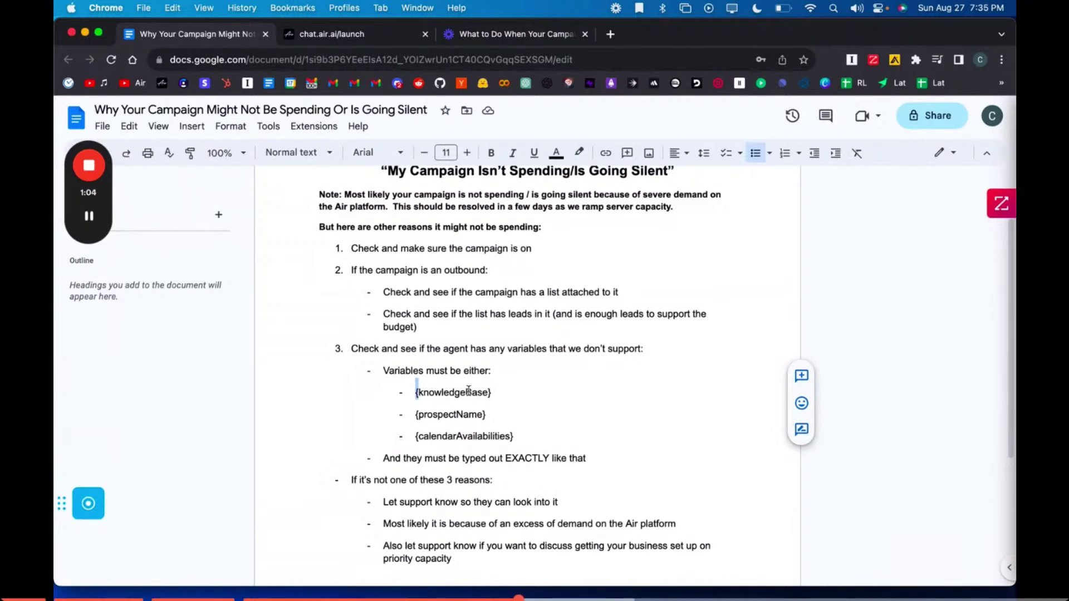
triple_click(470, 391)
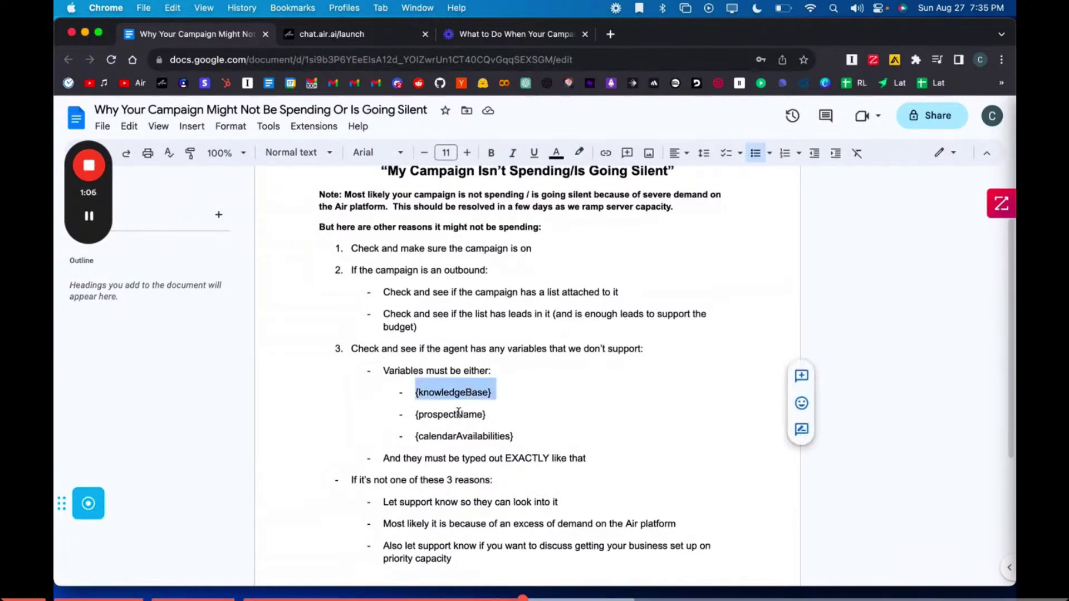
triple_click(464, 413)
triple_click(461, 437)
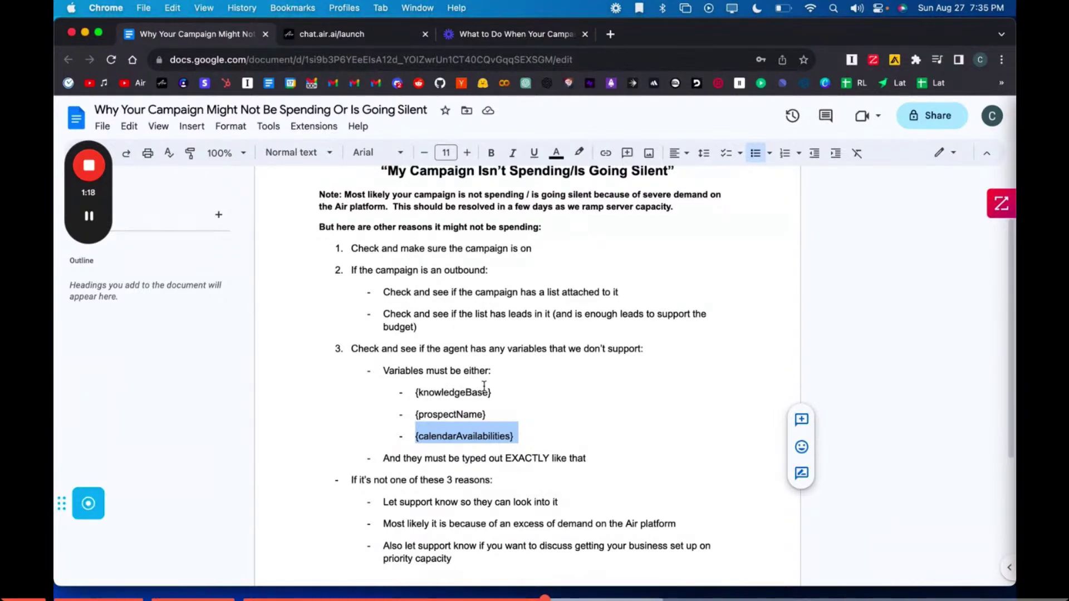
left_click_drag(421, 392, 542, 440)
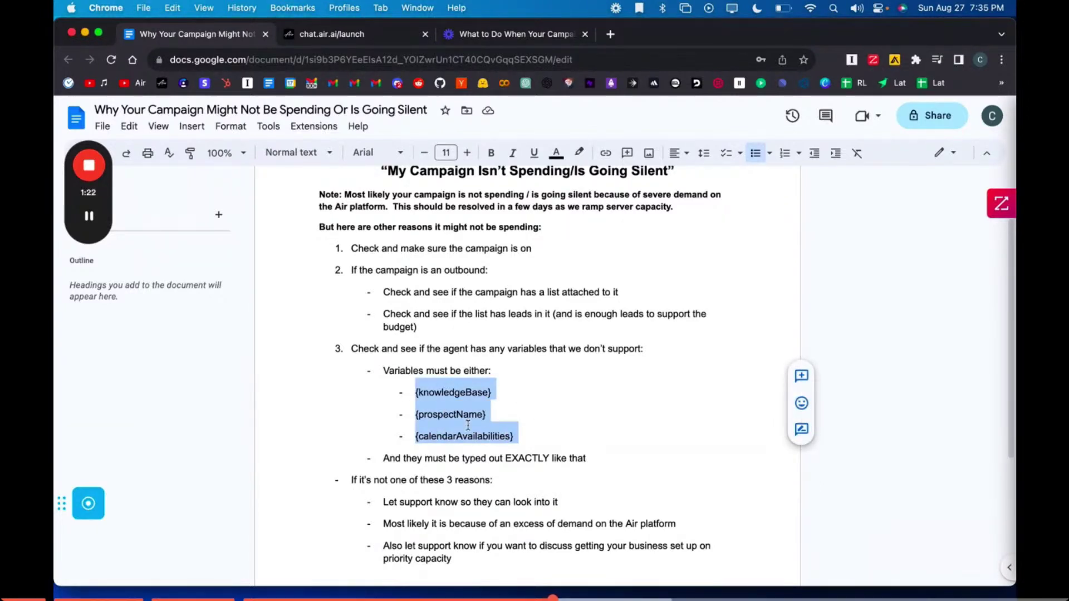
Switch to Air, open the Scale13 agent and look through its whole script for variables
left_click(335, 39)
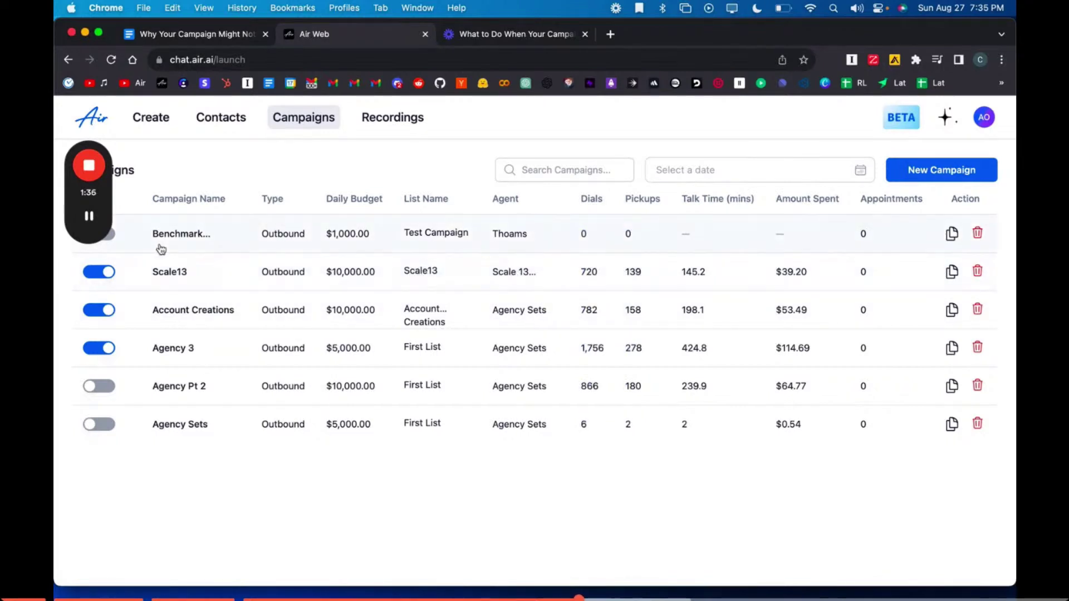
left_click(138, 120)
scroll(167, 524, "down", 2)
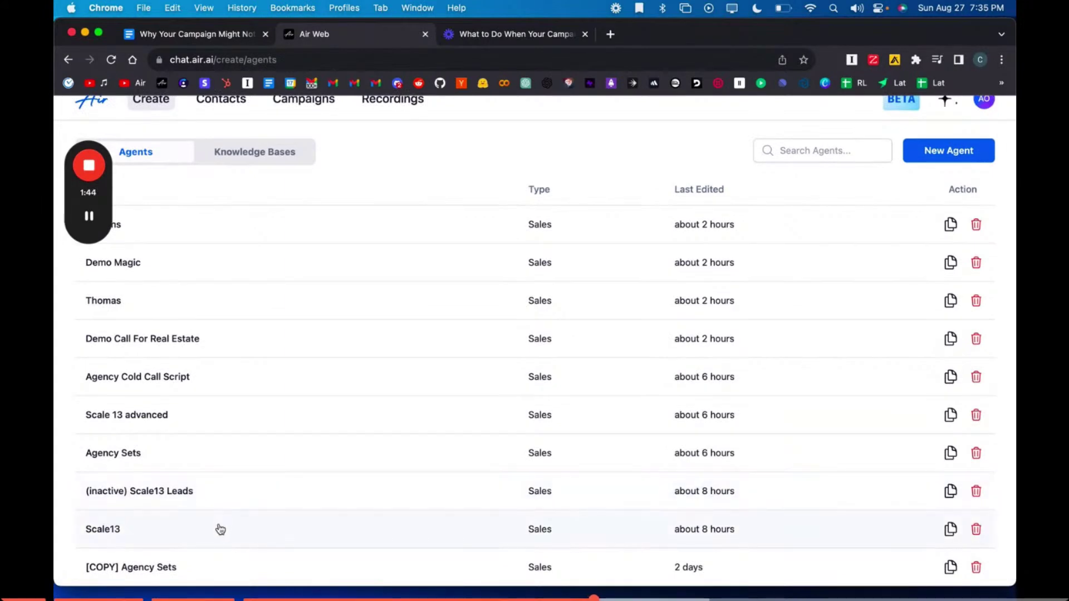
left_click(220, 529)
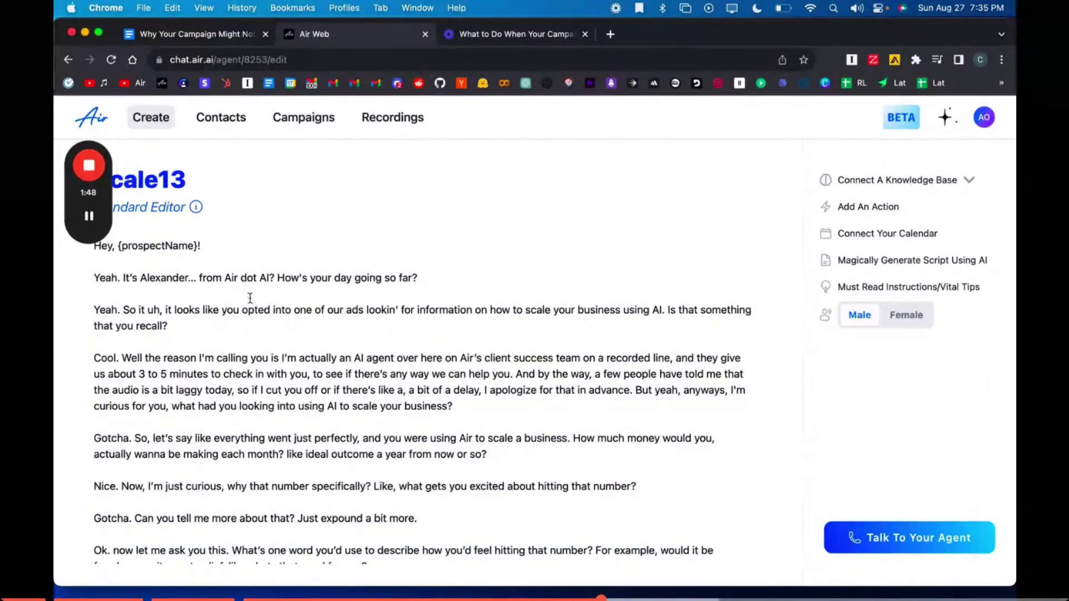
scroll(374, 416, "down", 15)
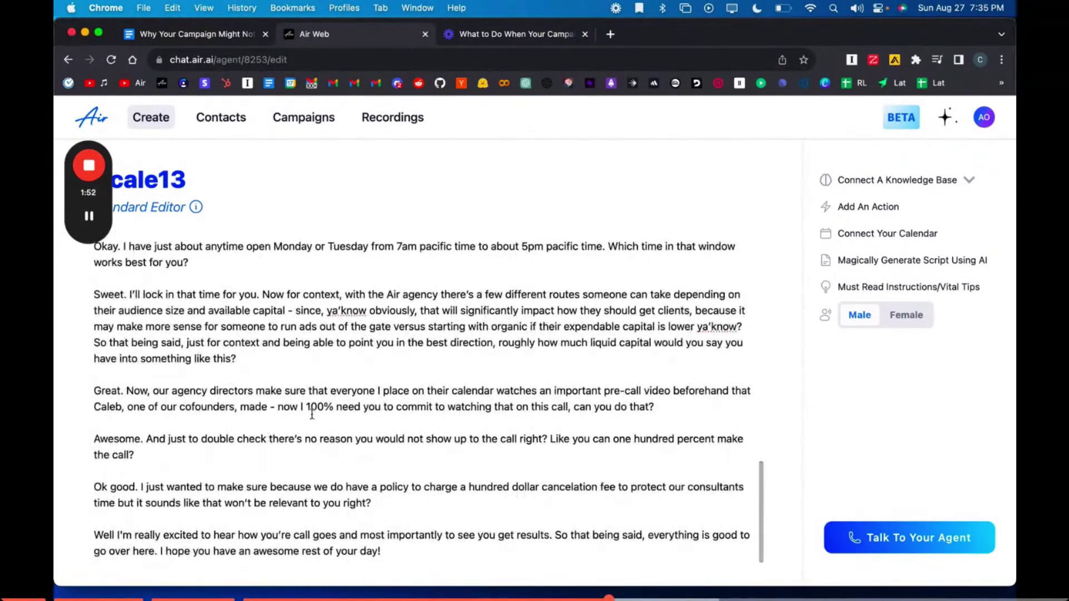
scroll(311, 356, "up", 20)
scroll(342, 331, "up", 1)
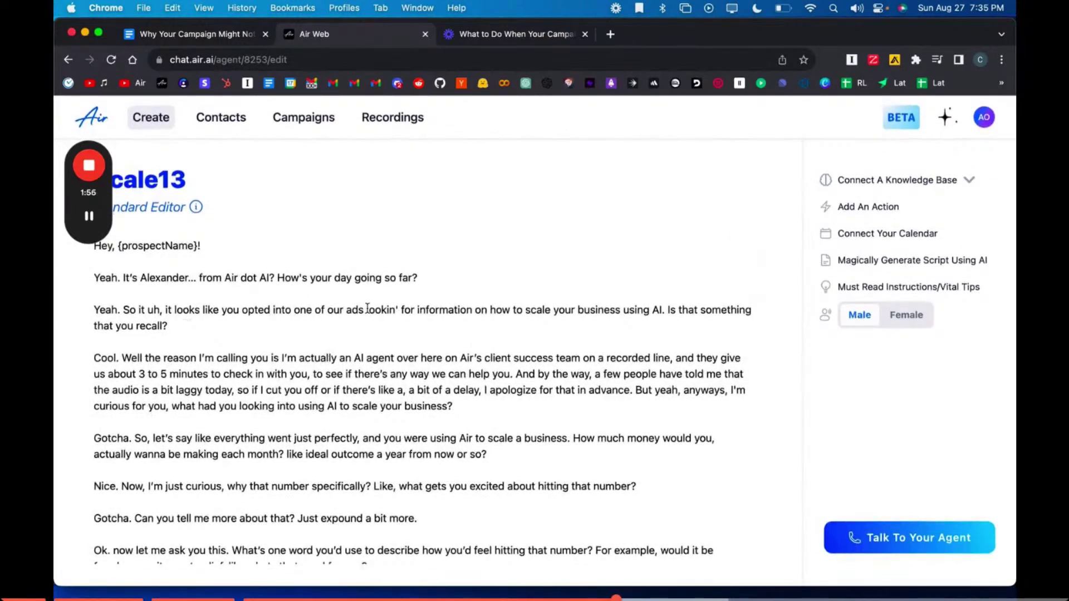
Search the Scale13 script for "{" and highlight the variable in the greeting line
key("super+f")
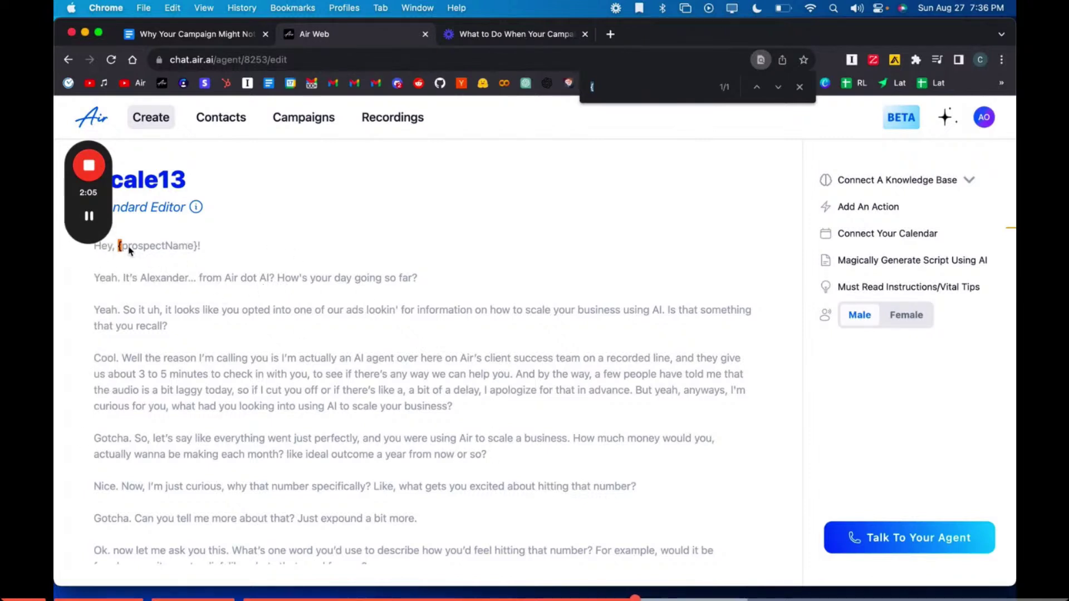
left_click(799, 88)
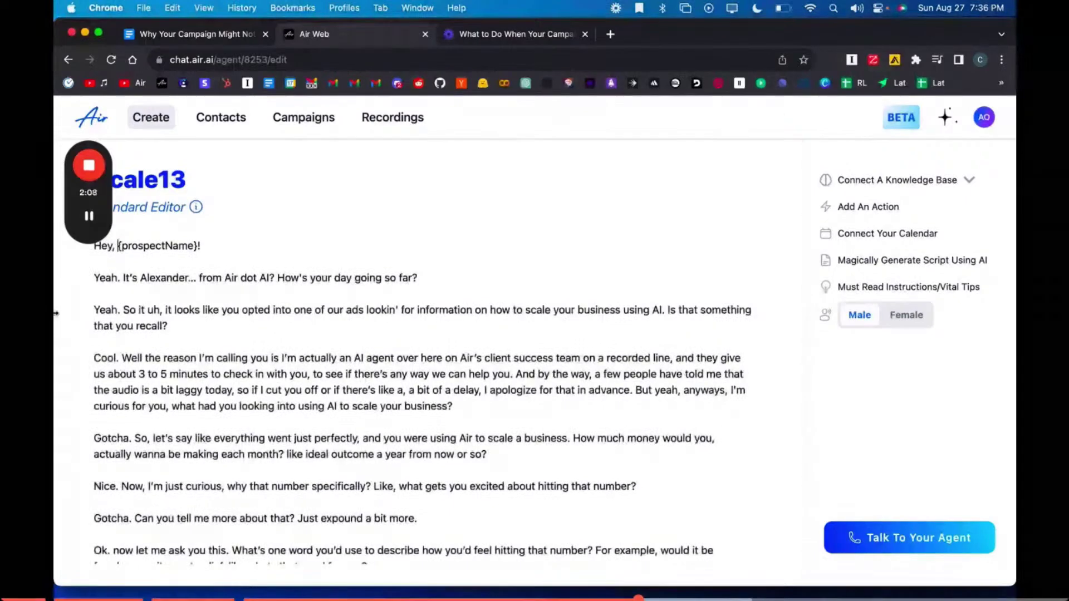
left_click_drag(114, 245, 187, 262)
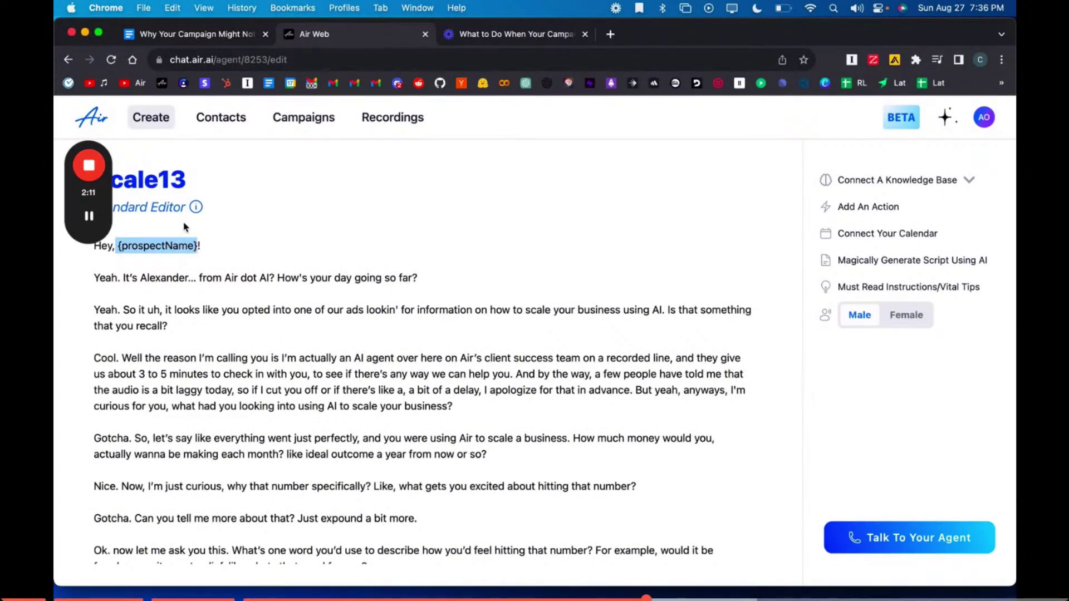
Compare the spelling of {prospectName} in the Scale13 greeting with the supported variable in the troubleshooting document
left_click(226, 37)
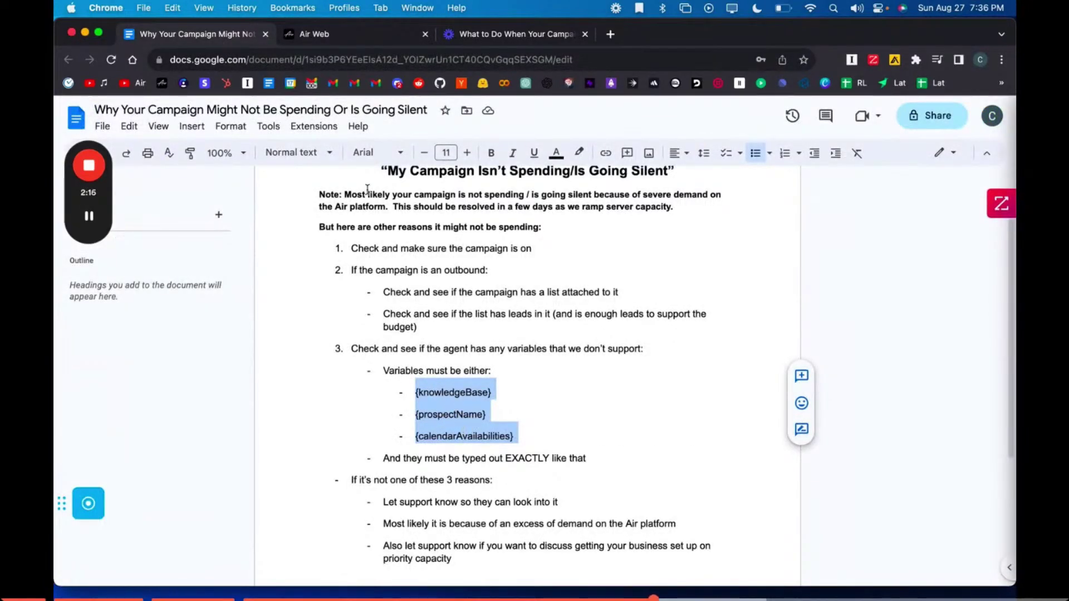
left_click(333, 35)
left_click(165, 246)
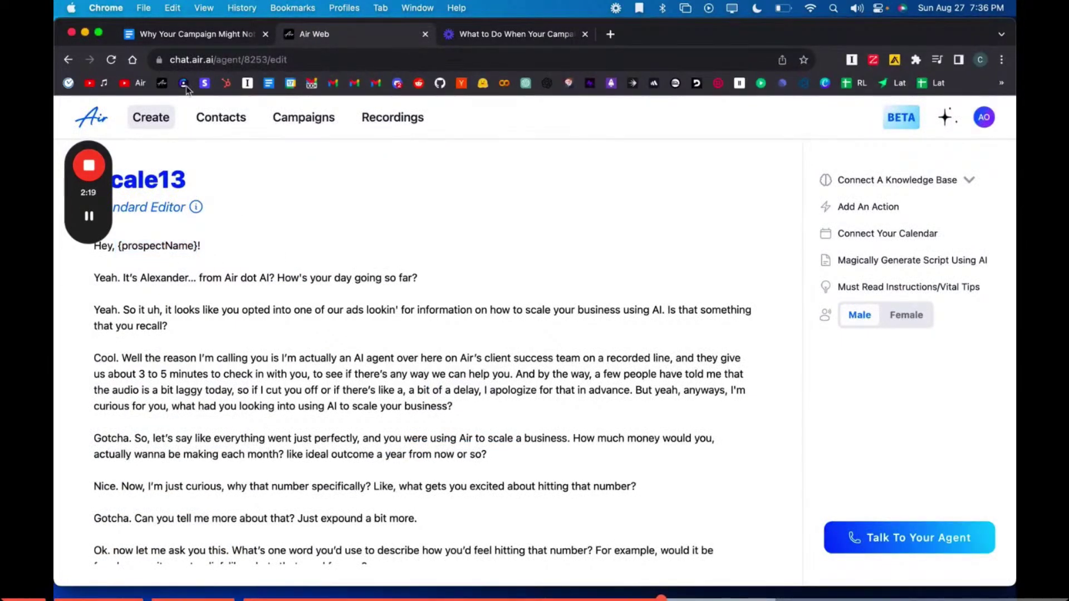
left_click(189, 35)
left_click(451, 414)
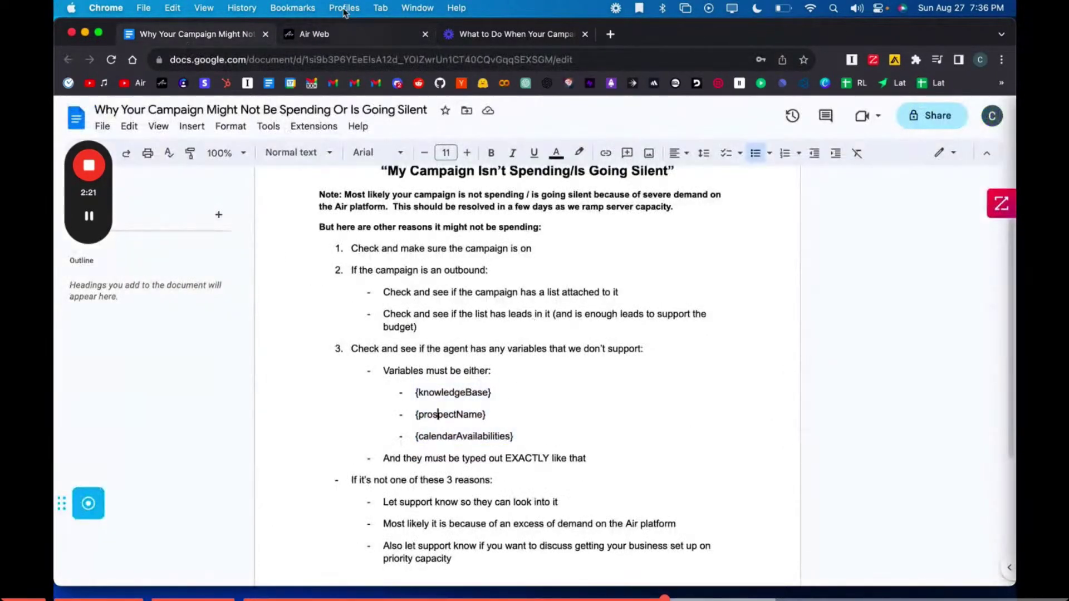
left_click(334, 34)
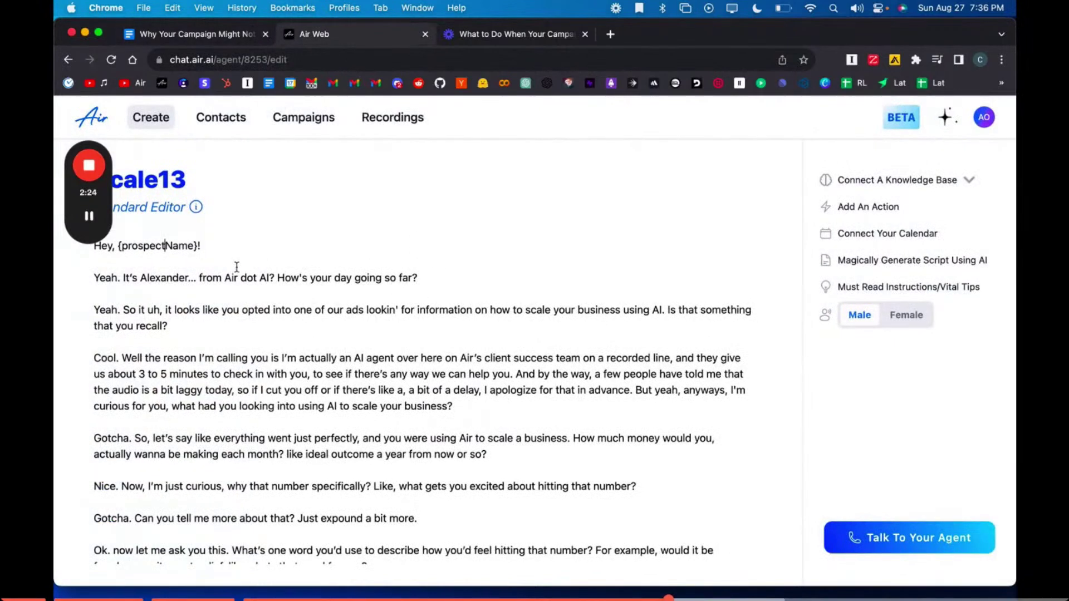
Try the unsupported variable {contactinfo} in the Scale13 greeting and restore it to {prospectName}
left_click_drag(192, 251, 121, 249)
type("contactinfo")
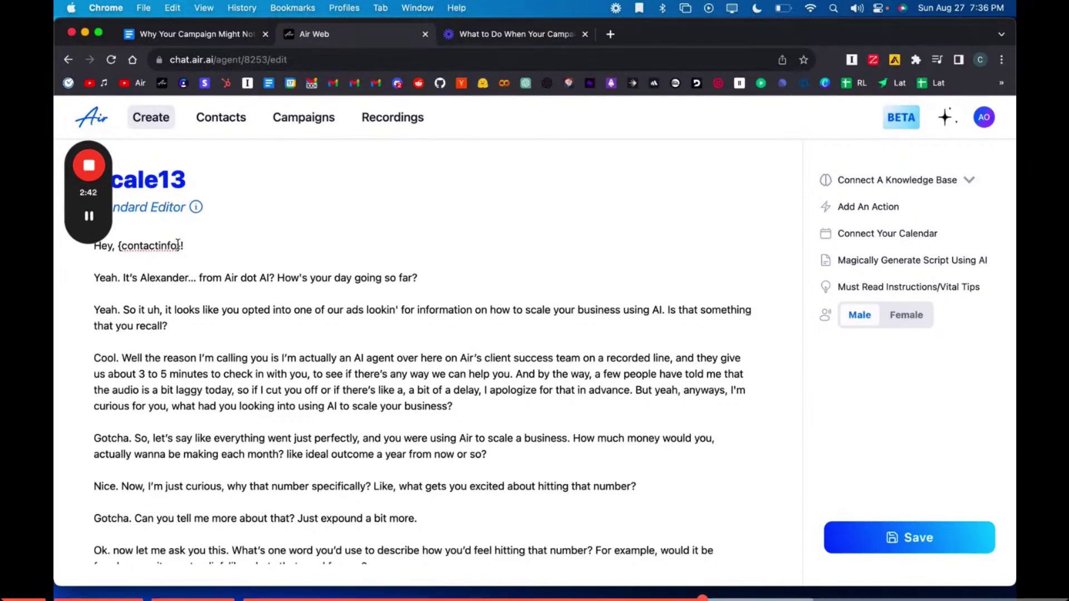
left_click_drag(177, 245, 129, 246)
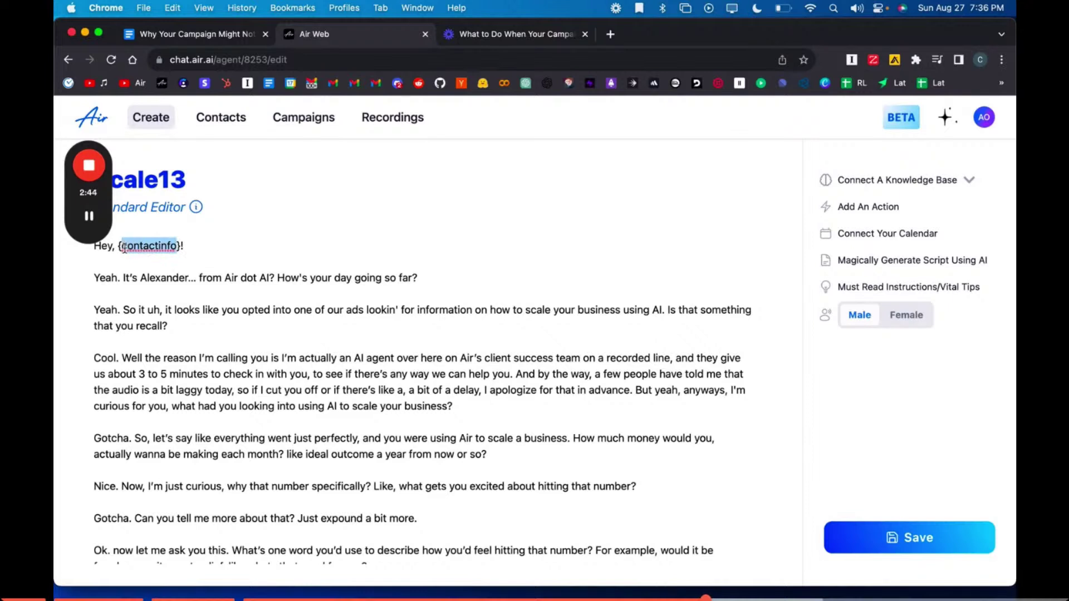
key("BackSpace")
key("BackSpace")
type("prospect")
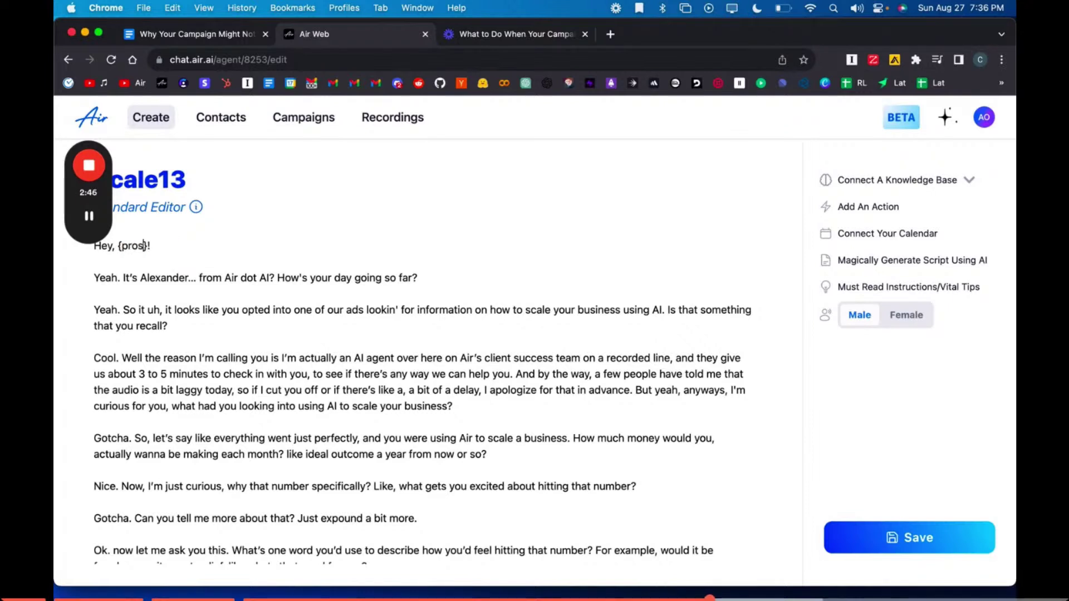
type("Name")
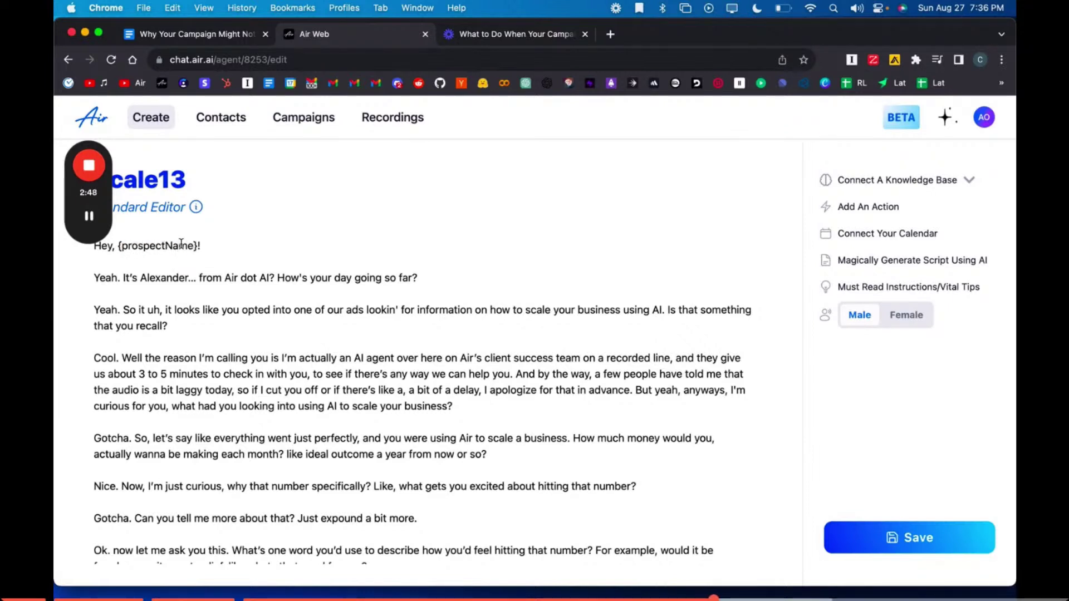
Highlight the greeting's variable name in the script and {prospectName} in the troubleshooting document
left_click_drag(194, 246, 122, 246)
left_click(189, 246)
left_click(210, 36)
triple_click(456, 414)
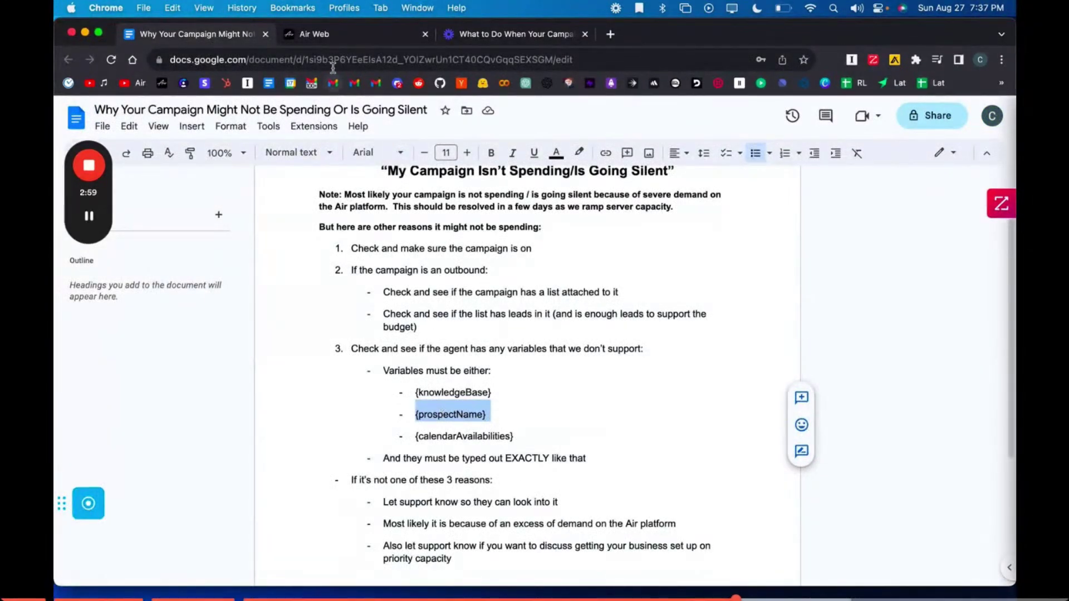
Try the misspelled variants {prospectname} and {prospect Name} in the Scale13 agent's greeting
left_click(315, 35)
left_click(173, 246)
key("BackSpace")
type("name}!")
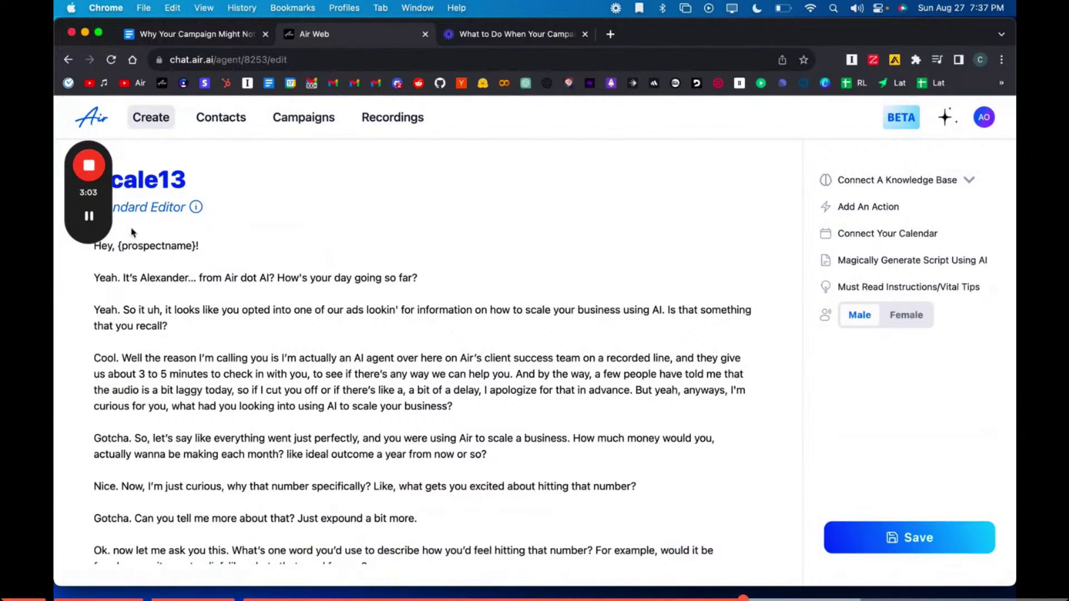
left_click_drag(119, 245, 208, 248)
left_click(170, 246)
key("BackSpace")
type("N")
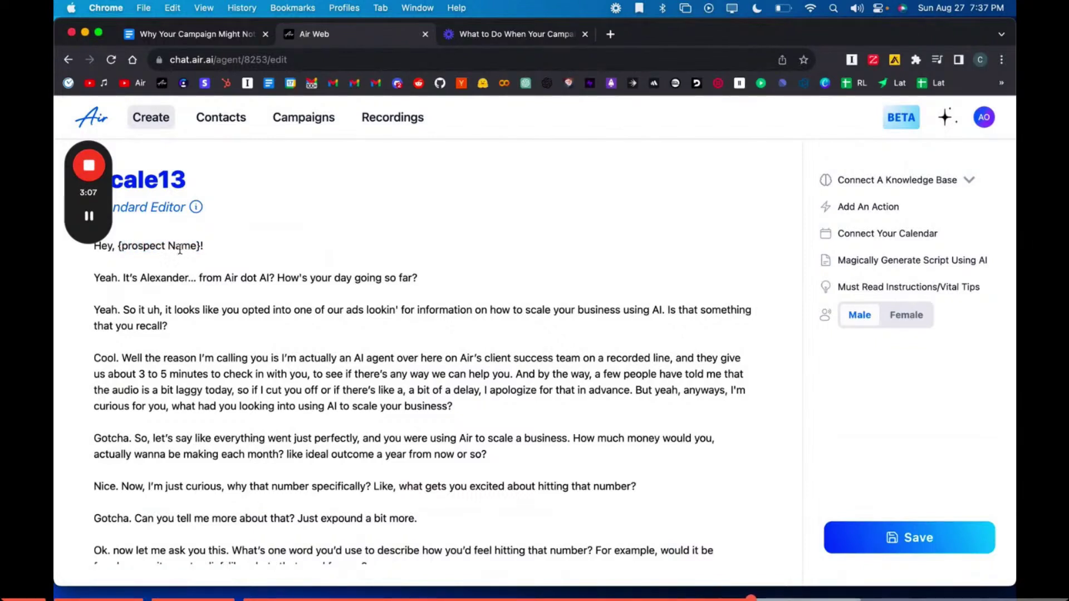
Try a hyphenated spelling of the greeting's variable and restore it to exactly {prospectName}
key("BackSpace")
key("BackSpace")
type("-n")
key("BackSpace")
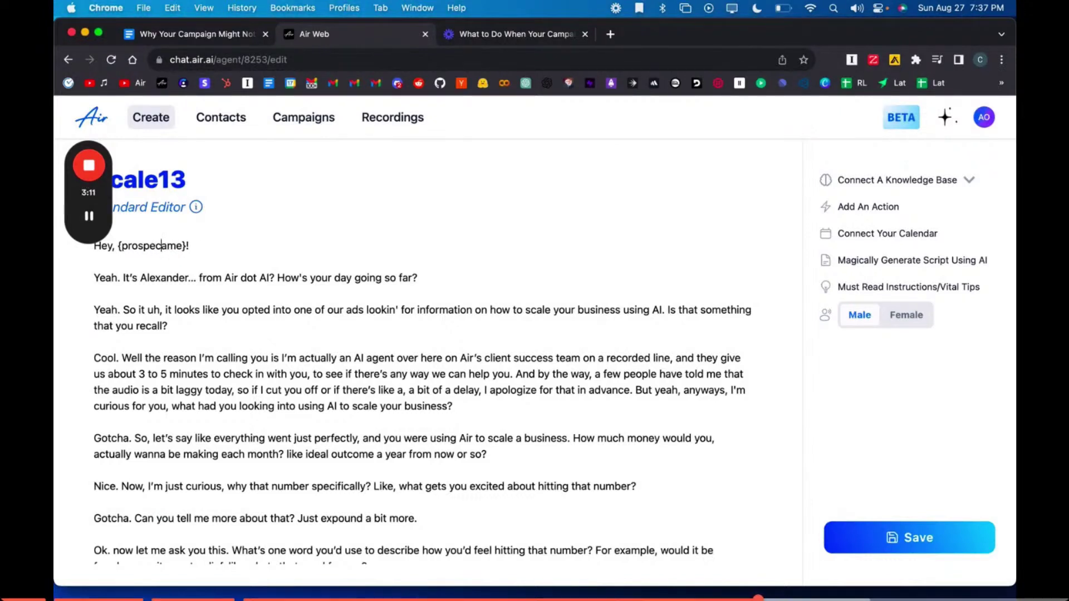
type("tN")
left_click_drag(194, 246, 118, 246)
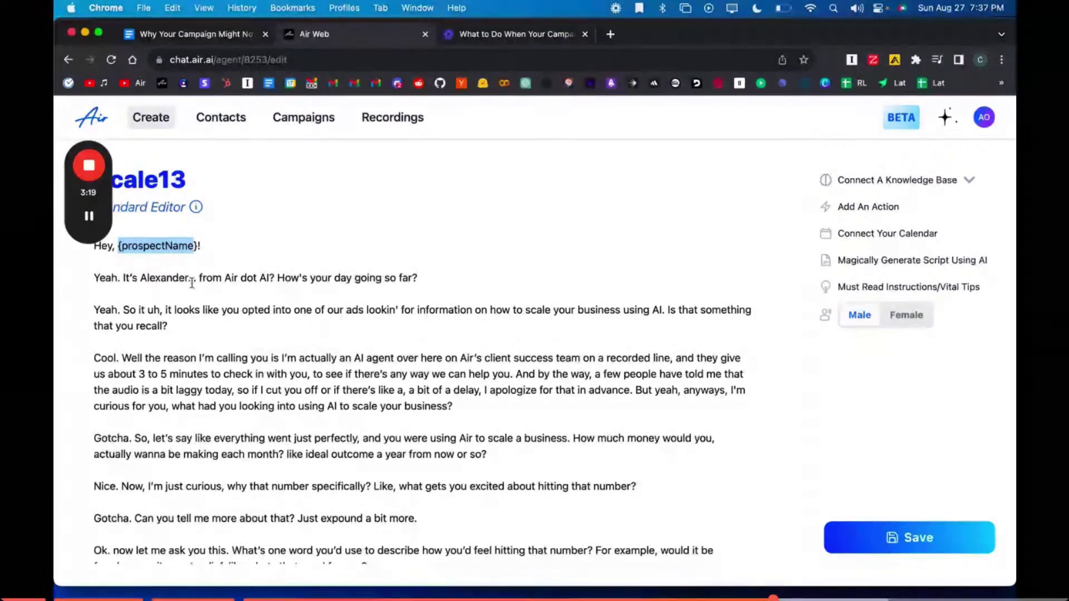
left_click(205, 246)
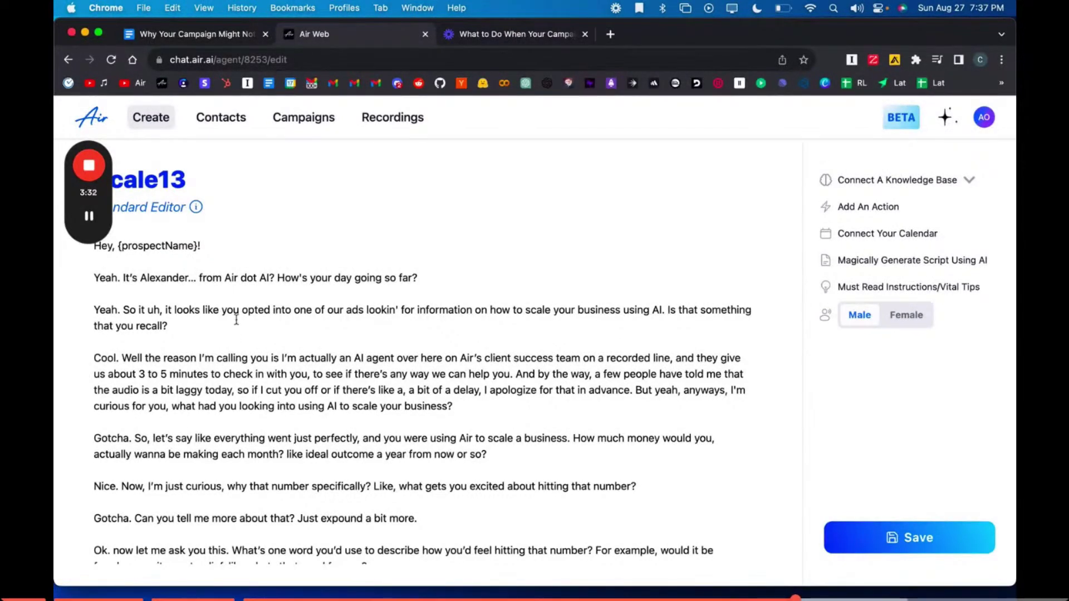
Return to the troubleshooting document and highlight the list of three supported variables
left_click(203, 33)
left_click(436, 411)
left_click_drag(417, 391, 532, 435)
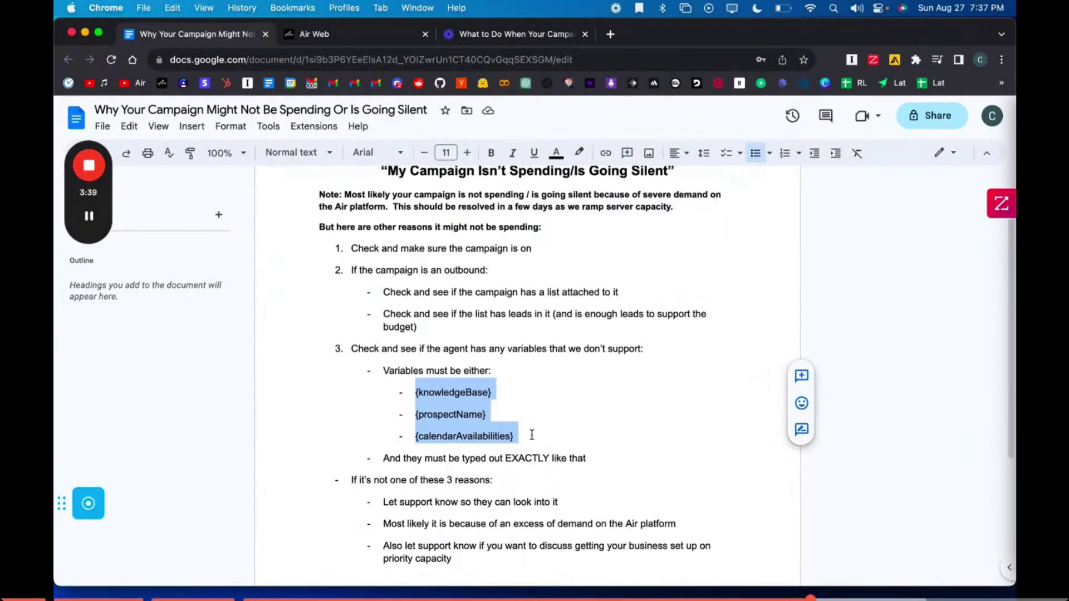
Highlight the variables {knowledgeBase} and {calendarAvailabilities} individually, followed by the whole list of three supported variables
left_click(439, 388)
left_click_drag(417, 393, 472, 392)
left_click(468, 393)
left_click_drag(454, 436, 421, 436)
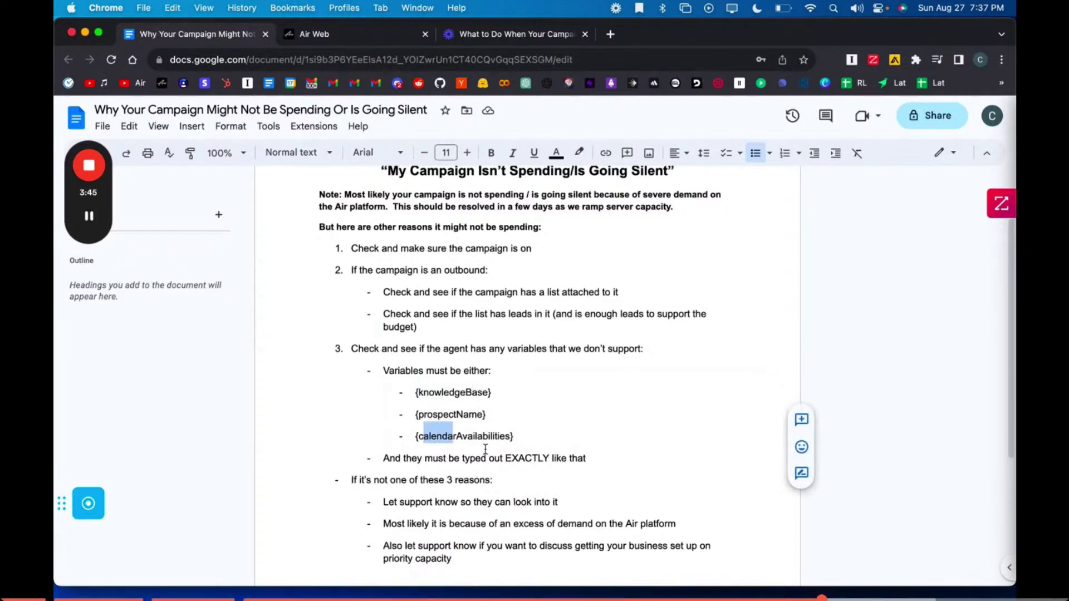
left_click(462, 436)
left_click_drag(514, 436, 408, 383)
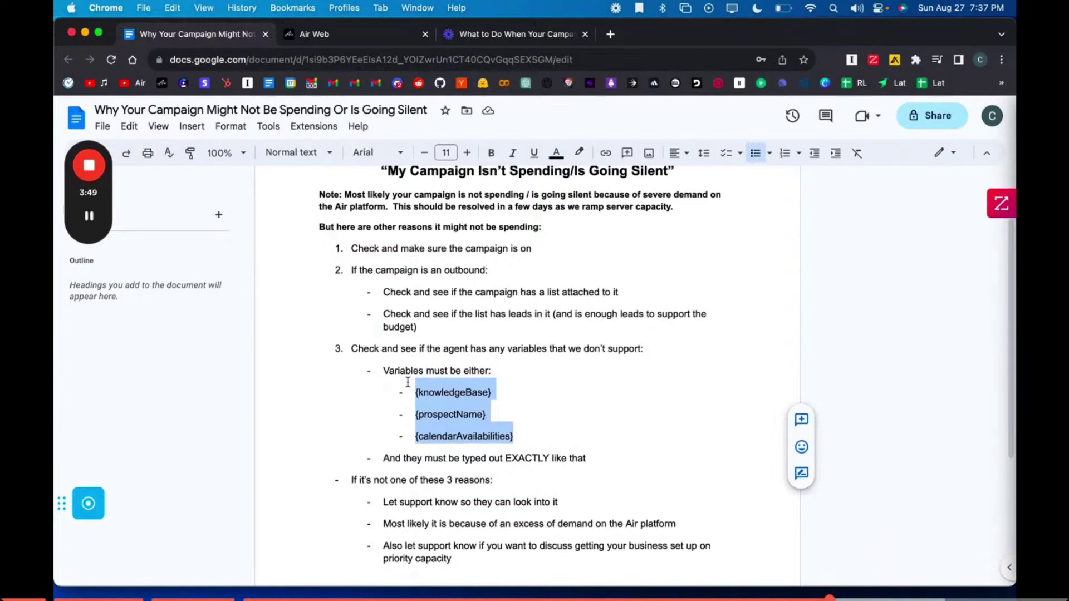
scroll(479, 389, "down", 2)
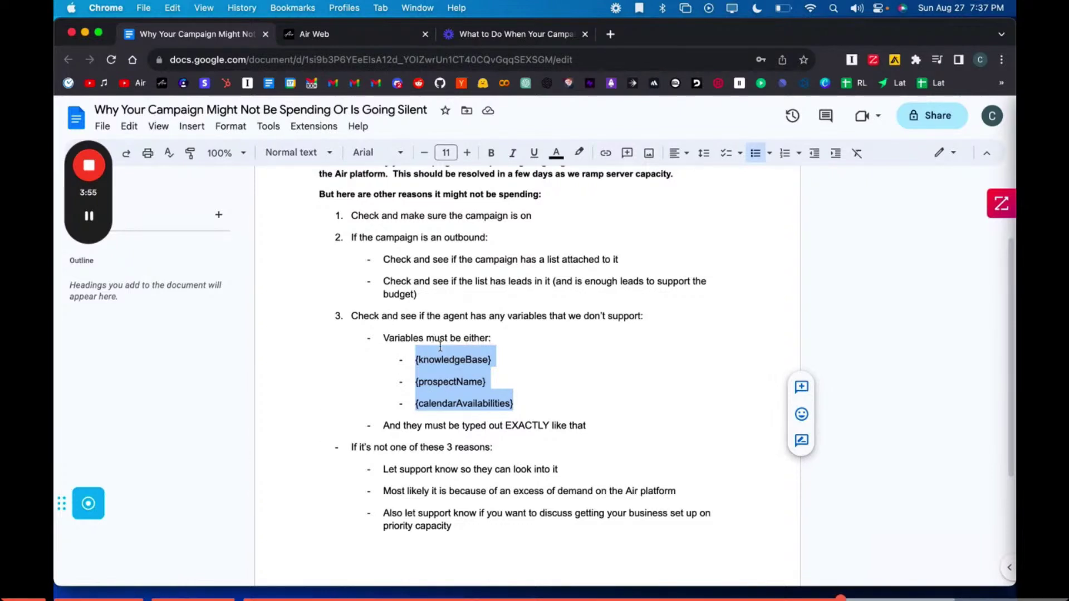
Highlight the entire third check on unsupported agent variables, through the line requiring them to be typed out EXACTLY
left_click(463, 331)
left_click_drag(389, 338, 532, 390)
scroll(530, 399, "down", 1)
left_click(454, 350)
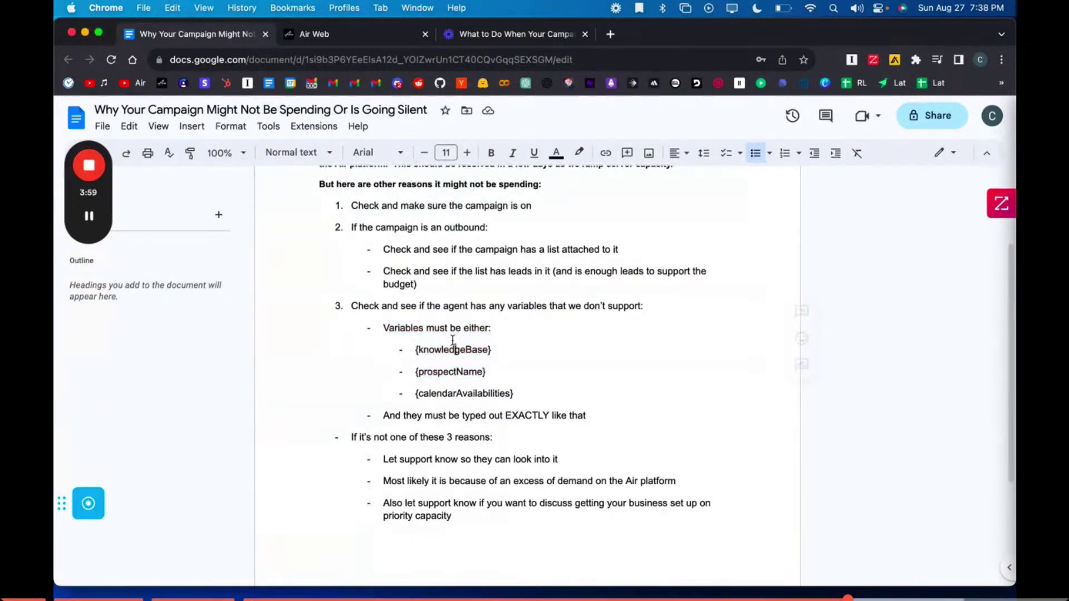
left_click_drag(353, 305, 406, 328)
left_click_drag(559, 376, 605, 406)
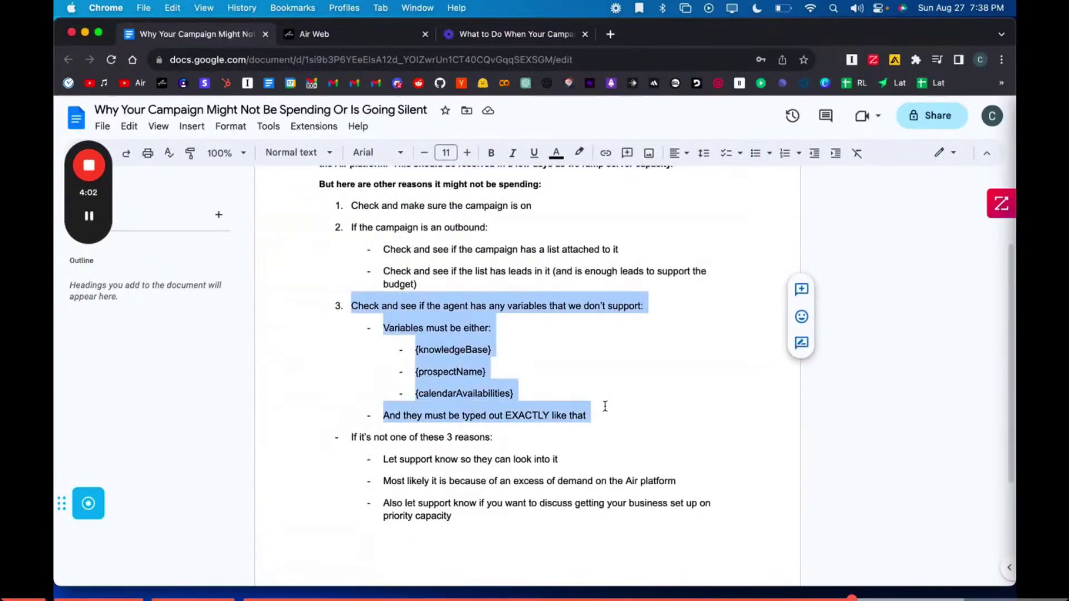
scroll(605, 407, "down", 3)
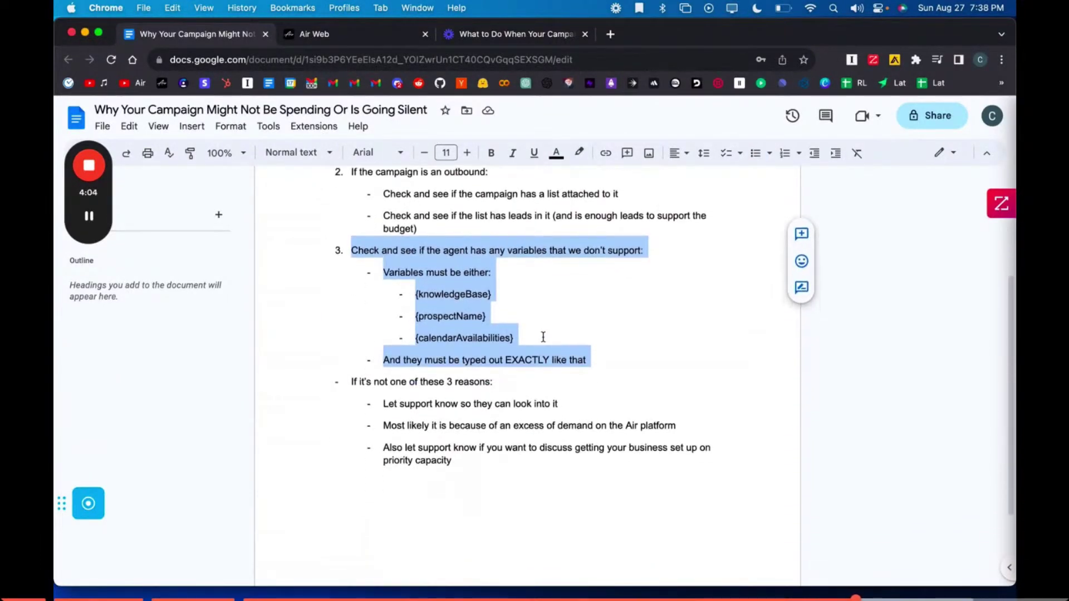
Go back over the exact-spelling rule and mark words in the campaign-on and outbound-campaign checks
triple_click(423, 345)
scroll(557, 368, "up", 5)
left_click(589, 389)
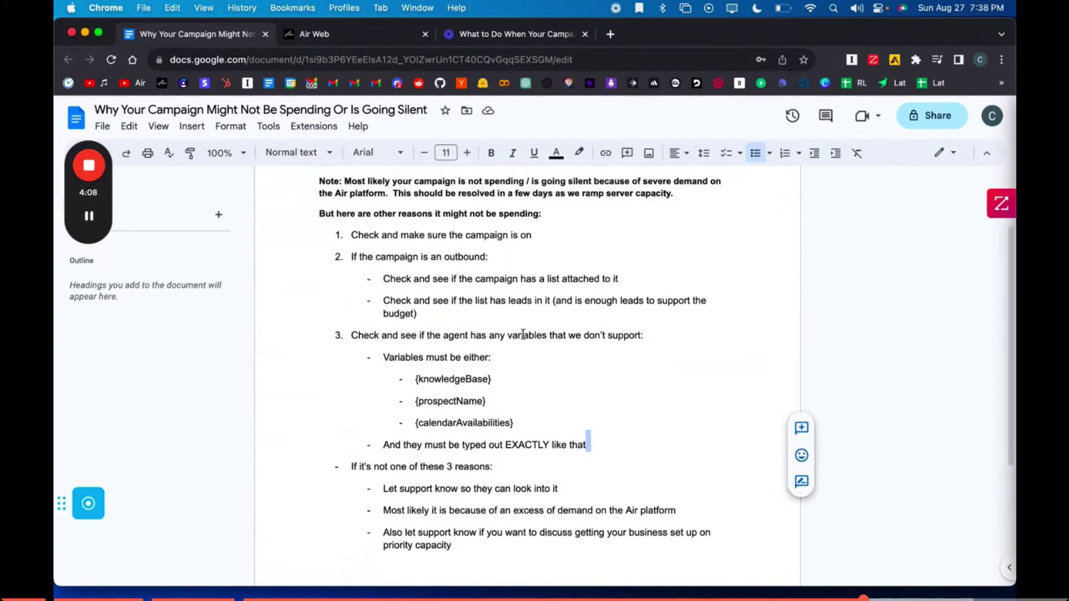
double_click(411, 234)
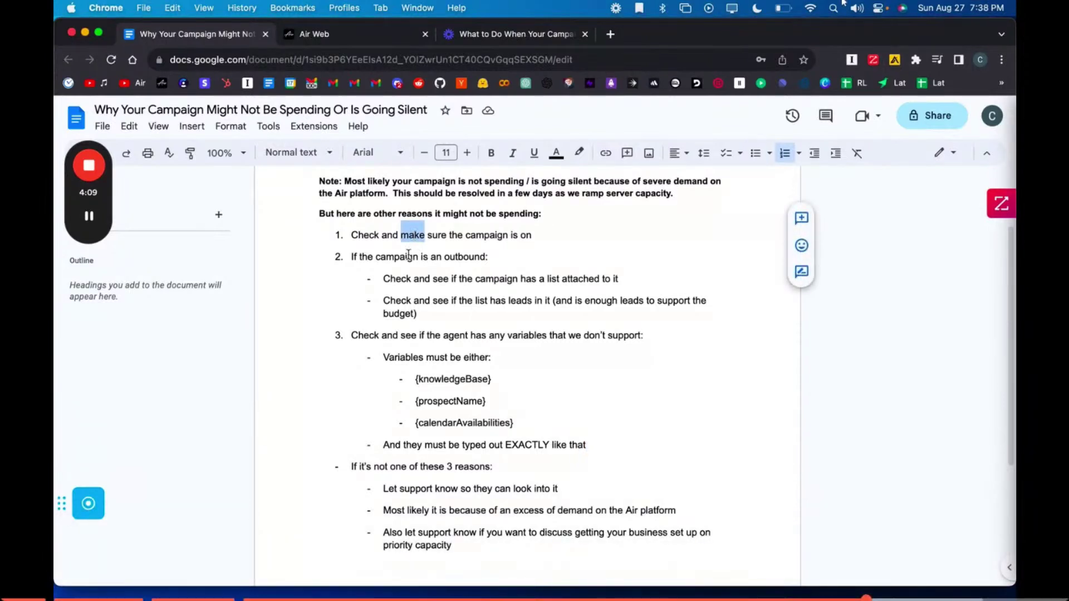
double_click(408, 255)
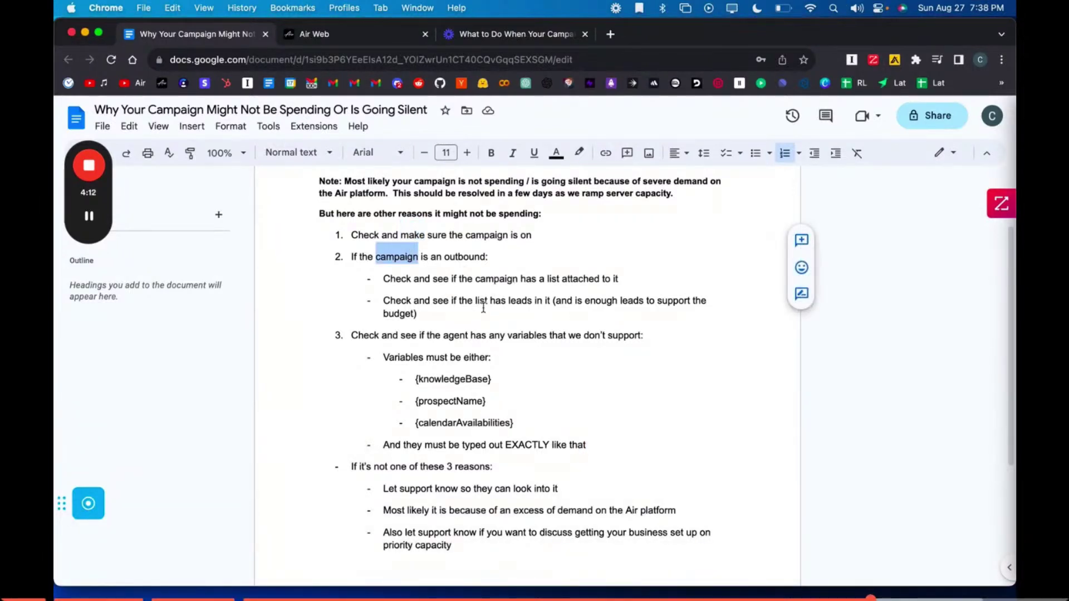
Highlight the fallback advice about letting support know and the line about excess demand on the Air platform
scroll(489, 294, "down", 2)
scroll(526, 294, "down", 1)
scroll(526, 293, "down", 2)
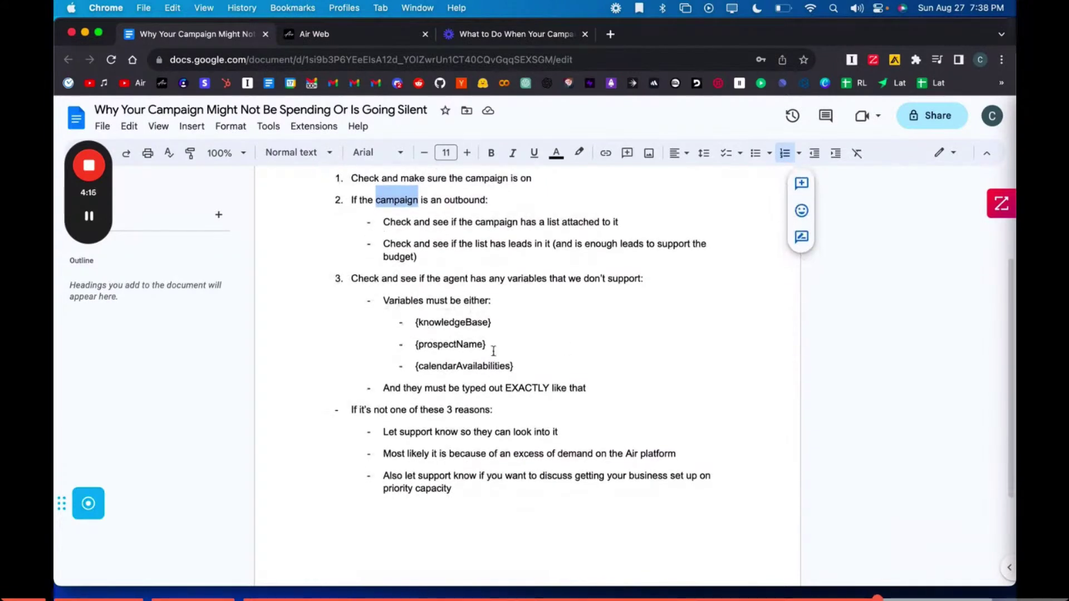
scroll(492, 351, "down", 2)
triple_click(420, 341)
triple_click(427, 375)
triple_click(445, 367)
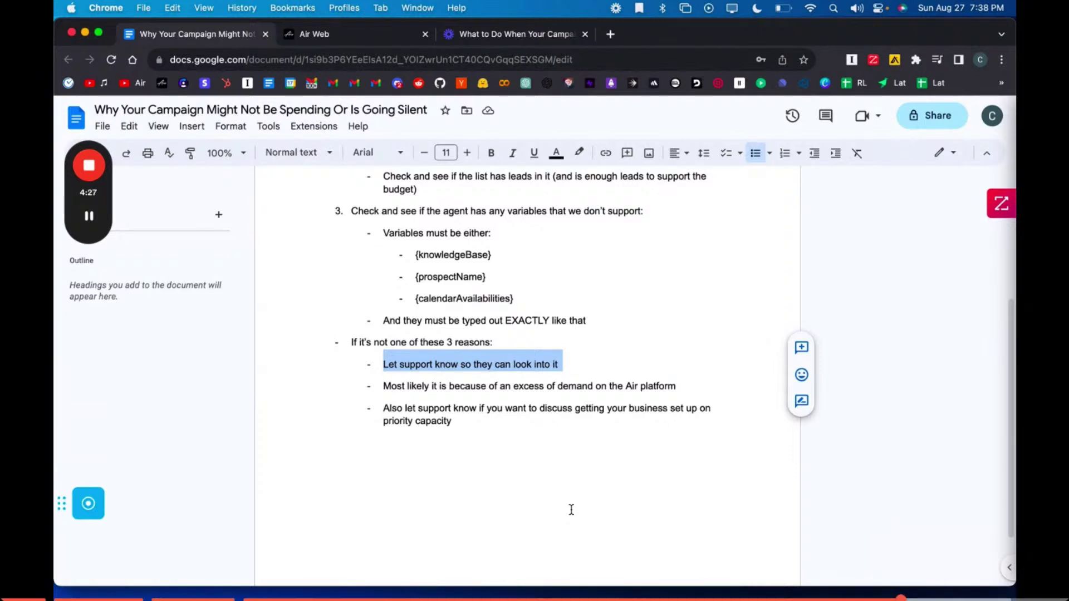
triple_click(462, 387)
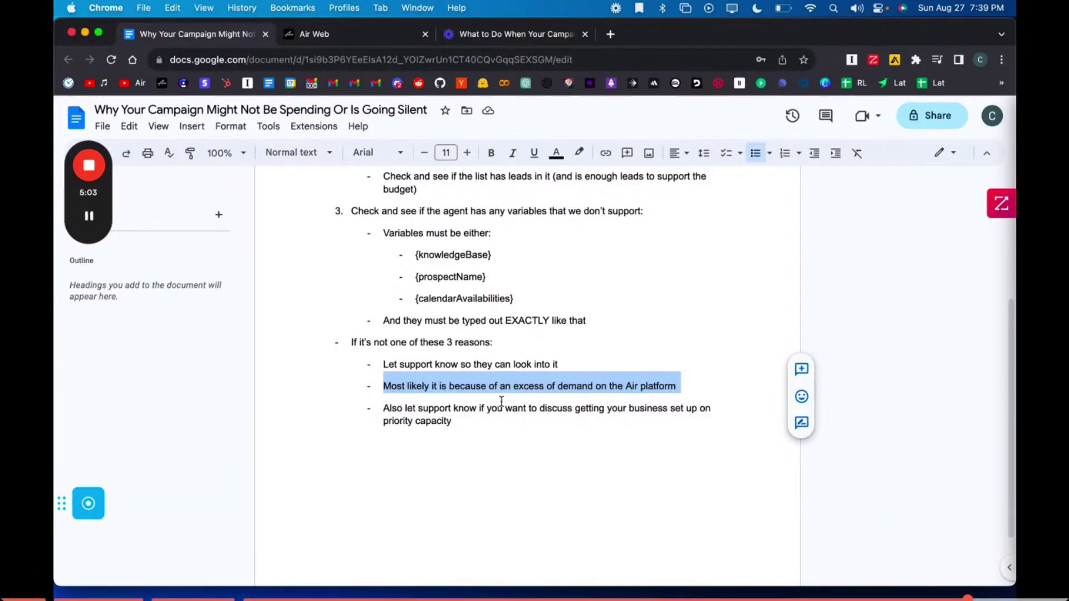
Highlight the final bullet about contacting support to get the business set up on priority capacity
triple_click(423, 416)
left_click(453, 421)
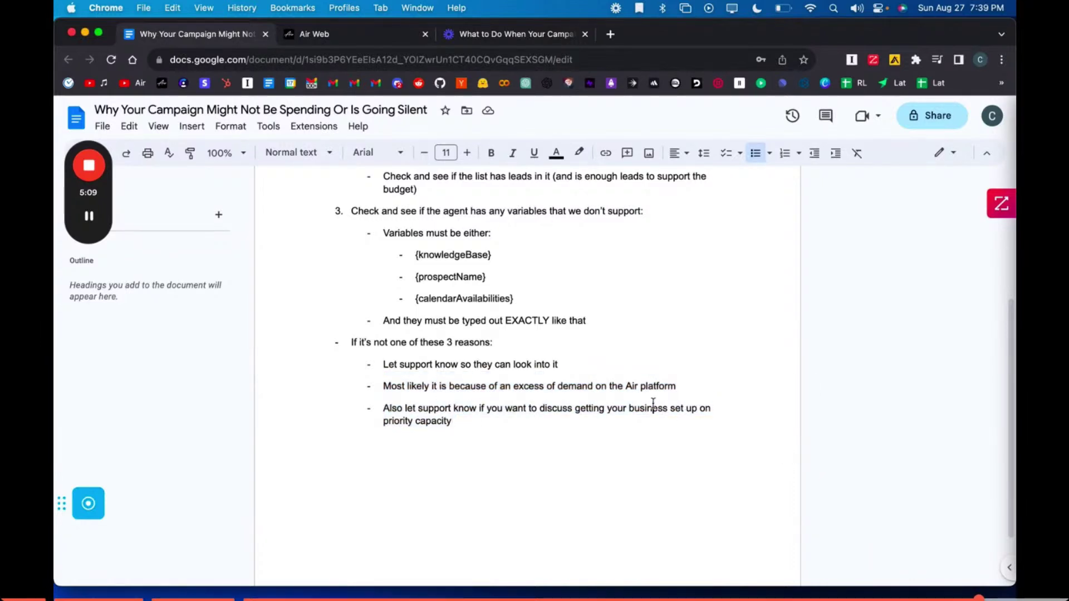
left_click_drag(653, 407, 704, 422)
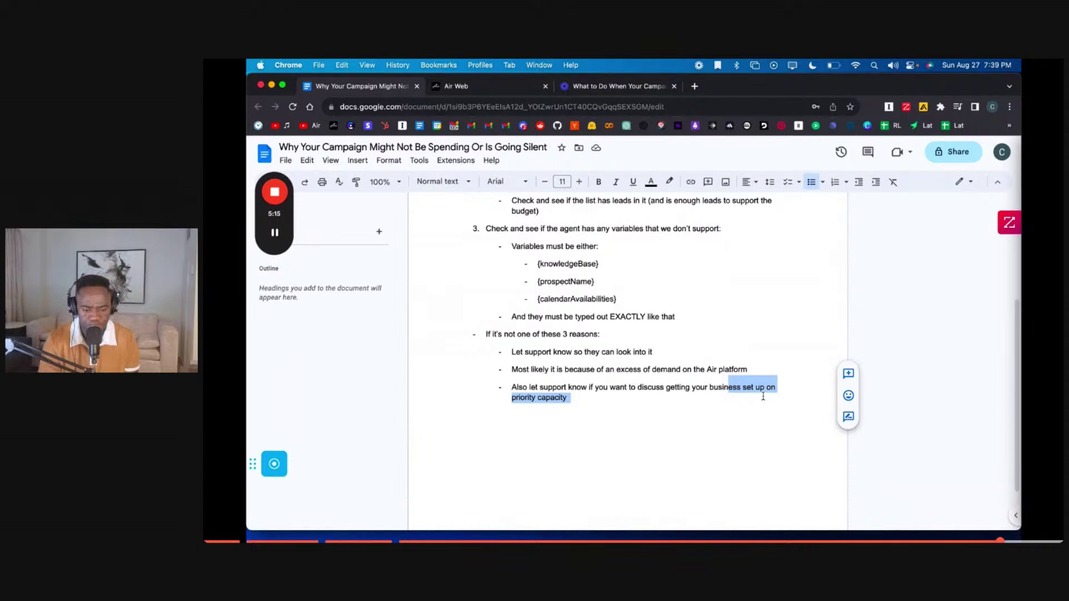
double_click(724, 387)
left_click(539, 387)
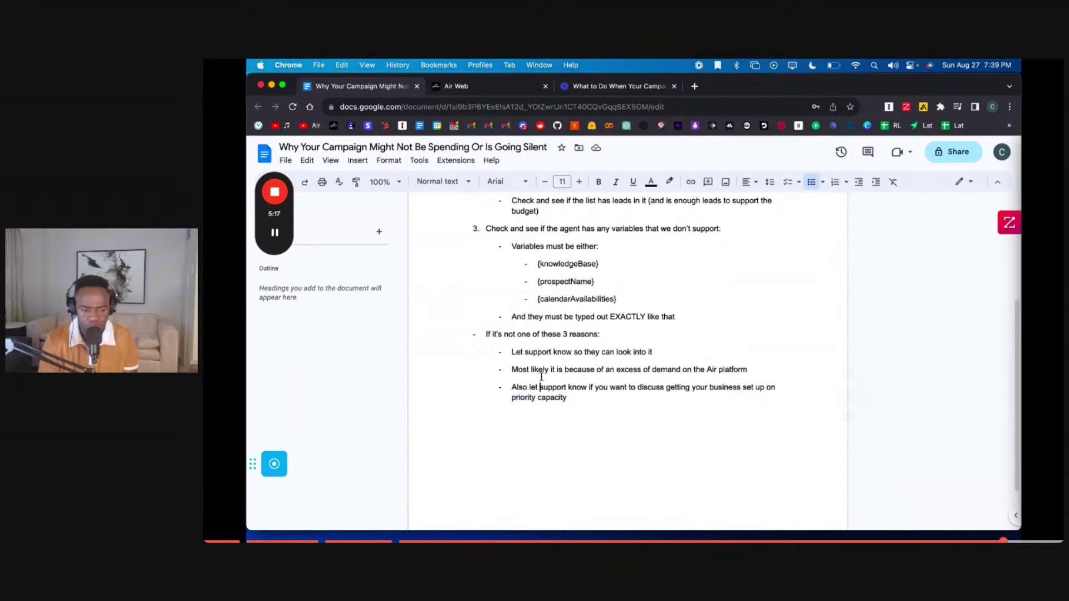
key("super+shift+Down")
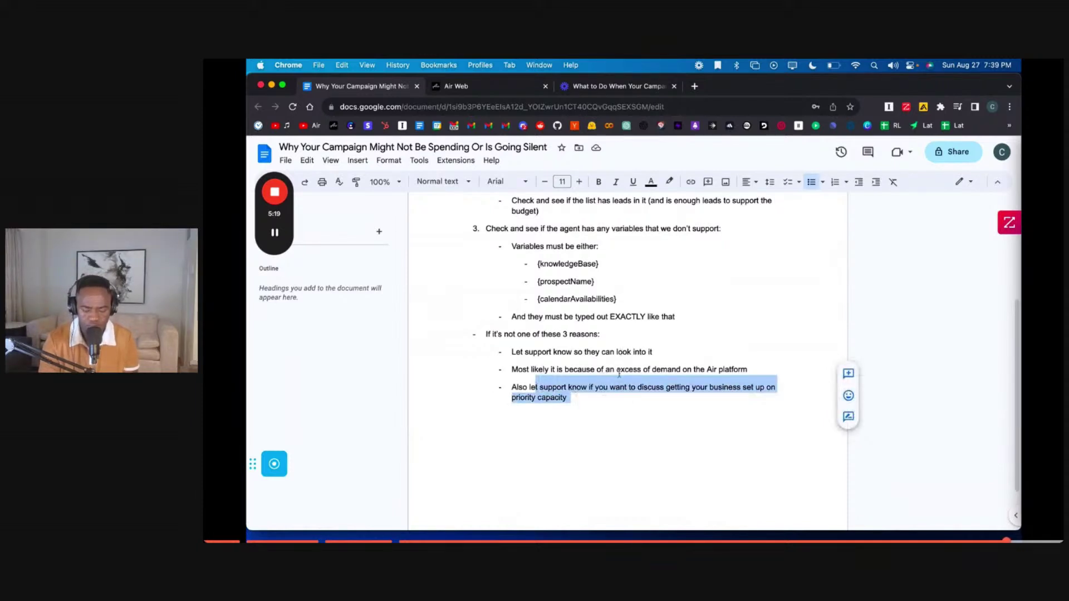
left_click(576, 399)
key("super+shift+Left")
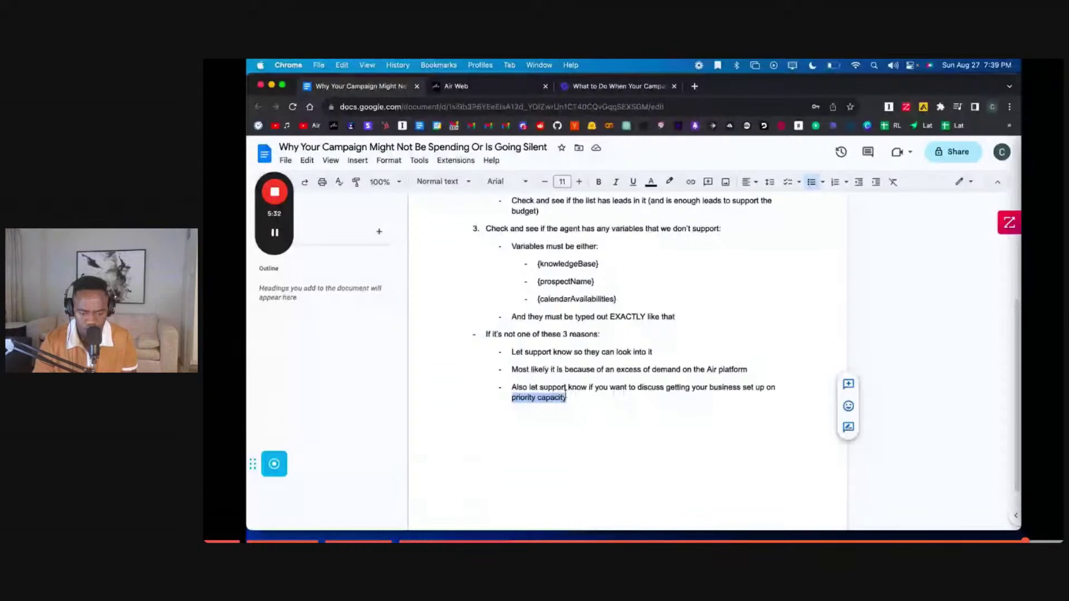
left_click_drag(566, 388, 521, 384)
double_click(520, 384)
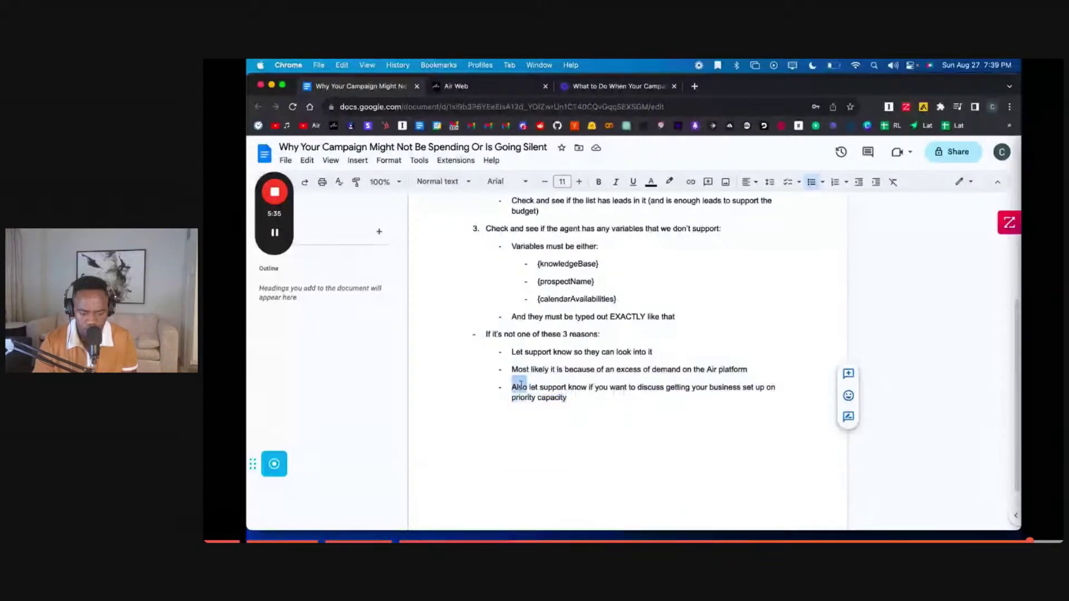
triple_click(563, 389)
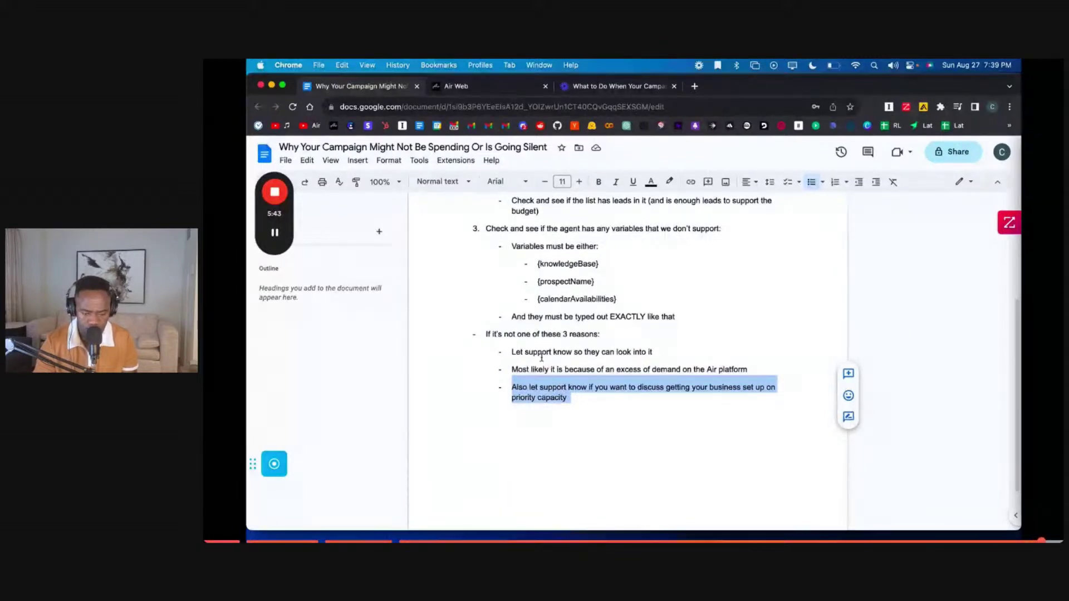
Review the troubleshooting checklist once more from its title and demand note down to the support advice
scroll(529, 334, "up", 3)
scroll(518, 318, "up", 2)
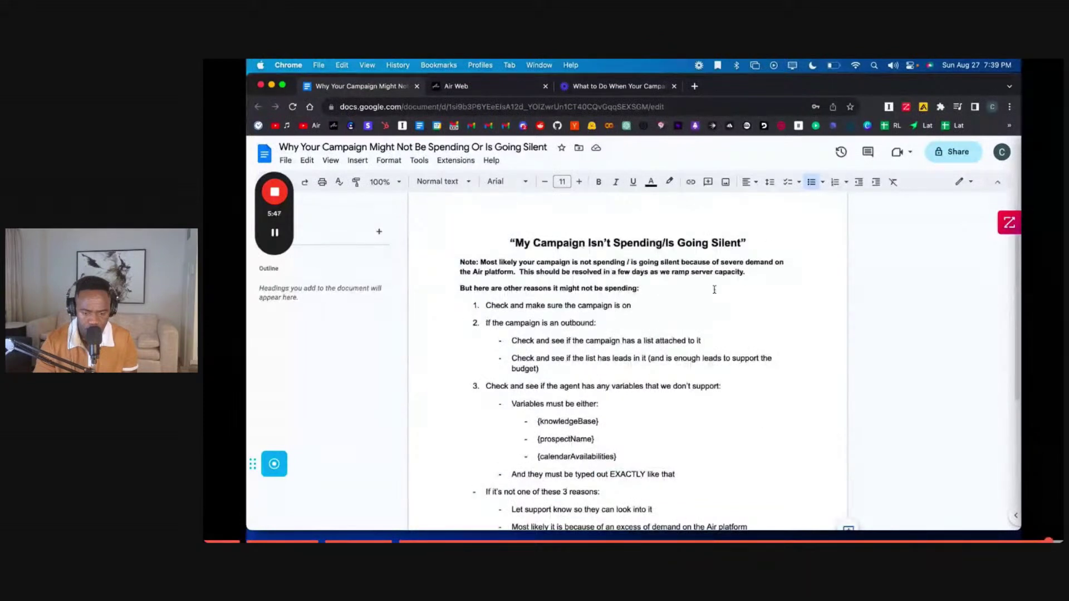
scroll(609, 310, "down", 2)
scroll(518, 317, "up", 1)
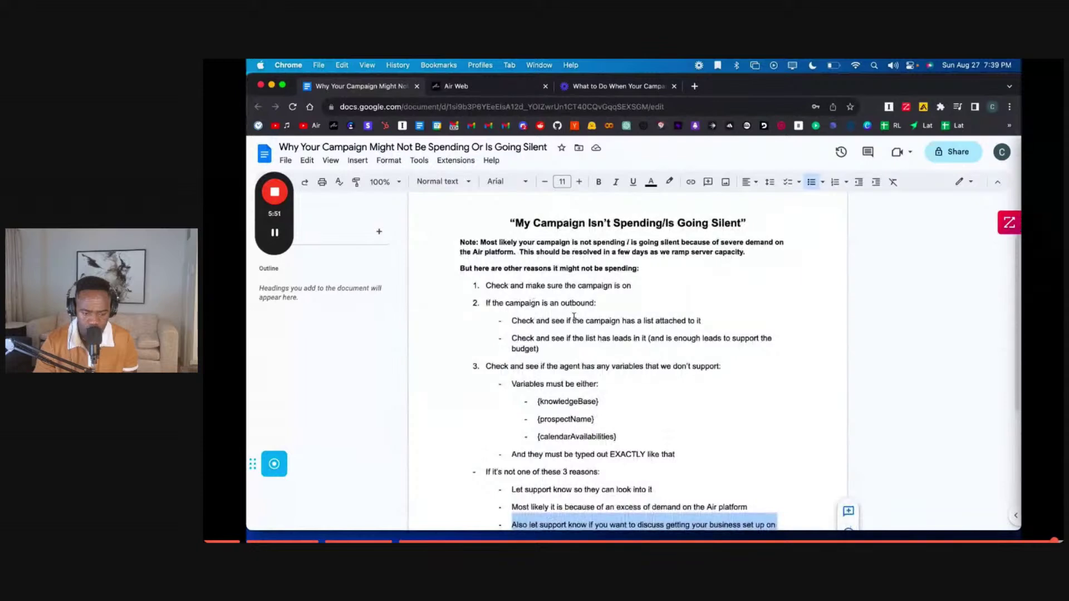